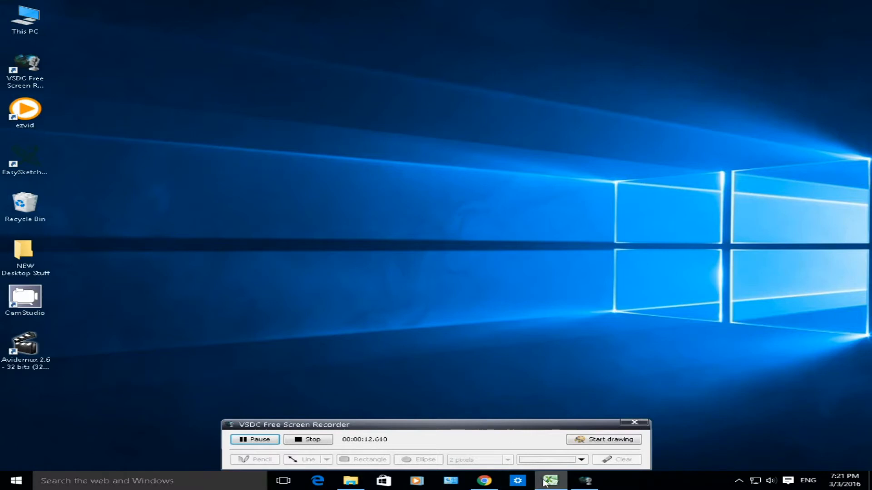
# Switch to the blank Excel workbook and move the screen recorder window down, clear of the worksheet
pyautogui.click(547, 484)
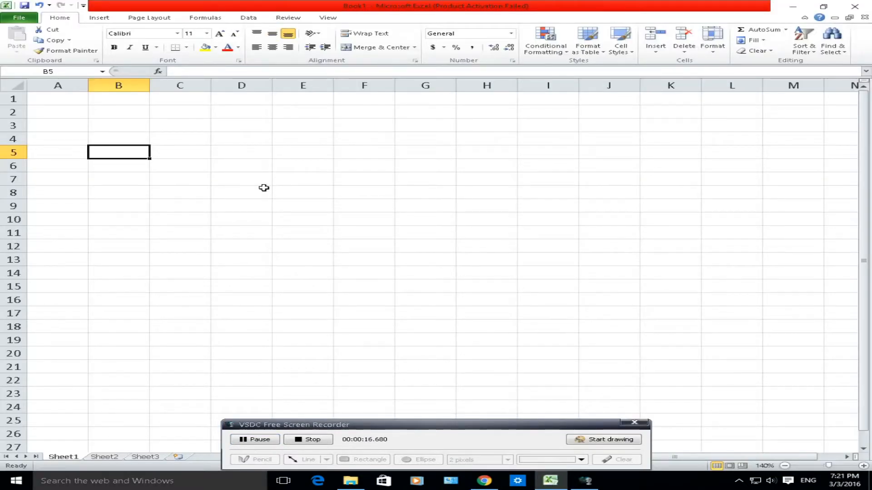
pyautogui.click(426, 428)
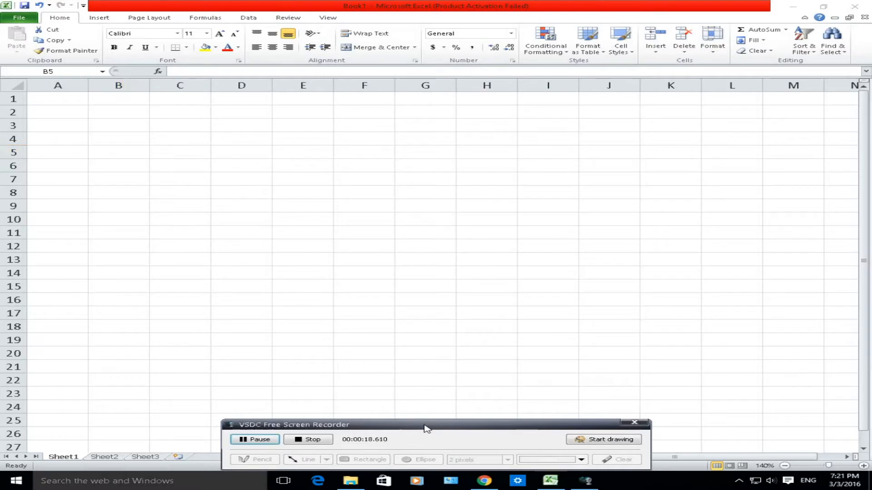
pyautogui.moveTo(424, 425); pyautogui.dragTo(418, 463)
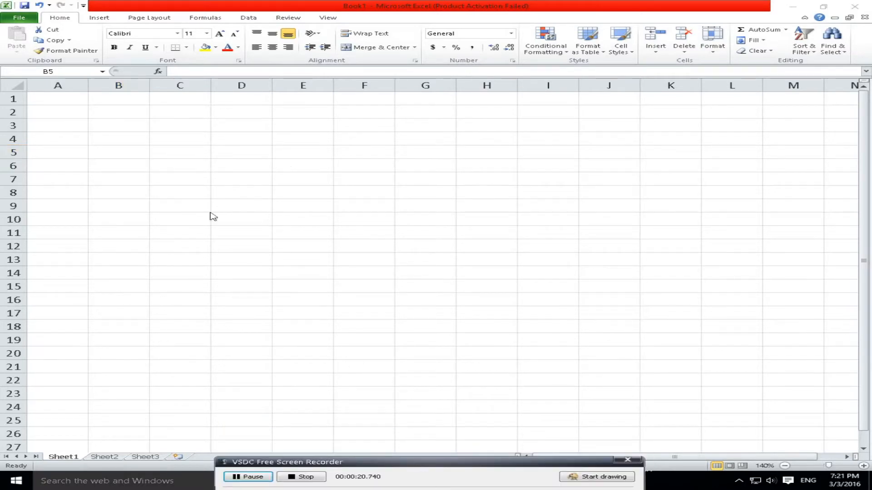
# Examine the worksheet grid by selecting individual cells in different rows and columns of Sheet1
pyautogui.click(414, 162)
pyautogui.click(372, 162)
pyautogui.click(436, 166)
pyautogui.click(627, 167)
pyautogui.click(652, 121)
pyautogui.click(469, 115)
pyautogui.click(245, 127)
pyautogui.click(181, 152)
pyautogui.click(174, 193)
pyautogui.click(250, 211)
pyautogui.click(360, 208)
# Examine how whole columns and rows are laid out by selecting columns B to G and rows 3 to 6 individually
pyautogui.click(338, 86)
pyautogui.click(295, 83)
pyautogui.click(223, 85)
pyautogui.click(203, 85)
pyautogui.click(117, 85)
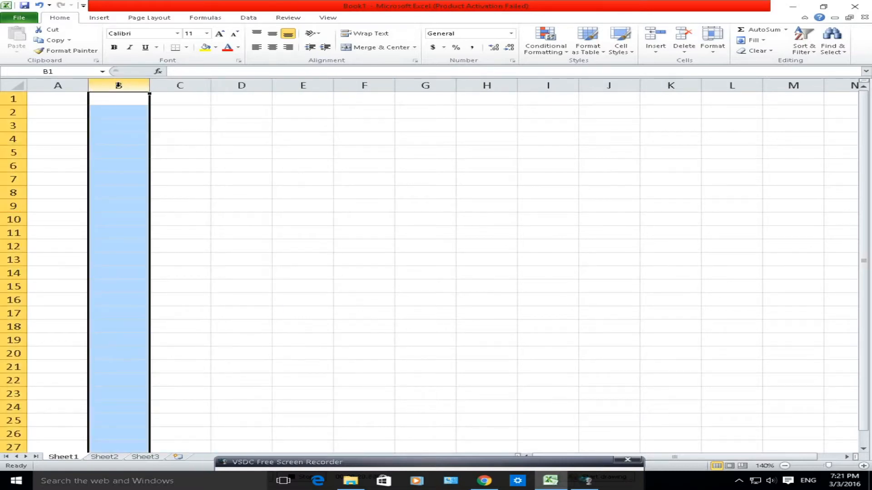
pyautogui.click(200, 84)
pyautogui.click(247, 85)
pyautogui.click(298, 84)
pyautogui.click(373, 84)
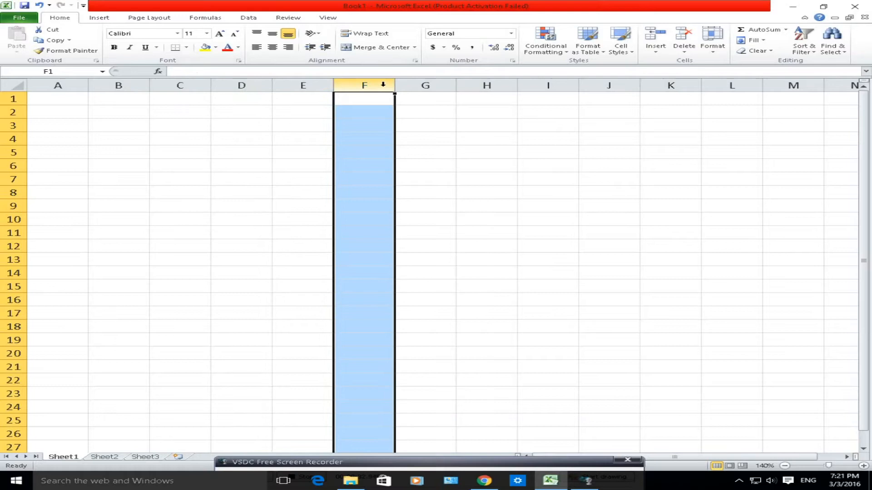
pyautogui.click(407, 85)
pyautogui.click(13, 126)
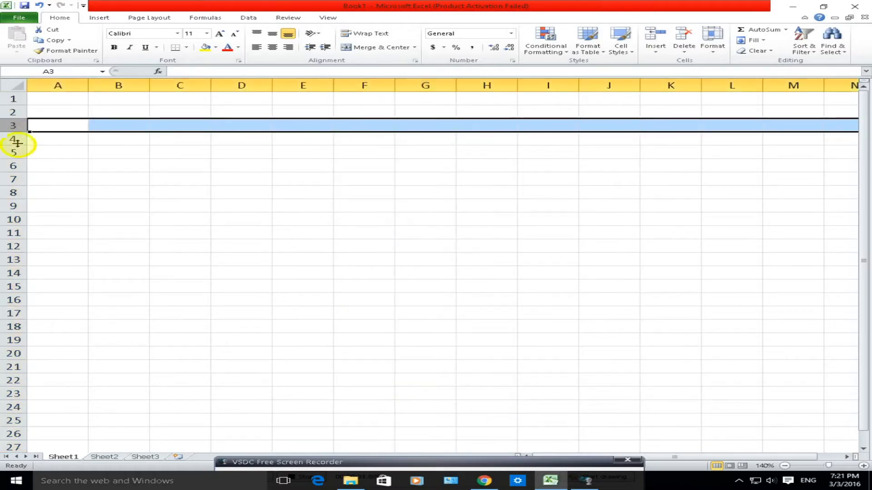
pyautogui.click(14, 140)
pyautogui.click(13, 152)
pyautogui.click(13, 166)
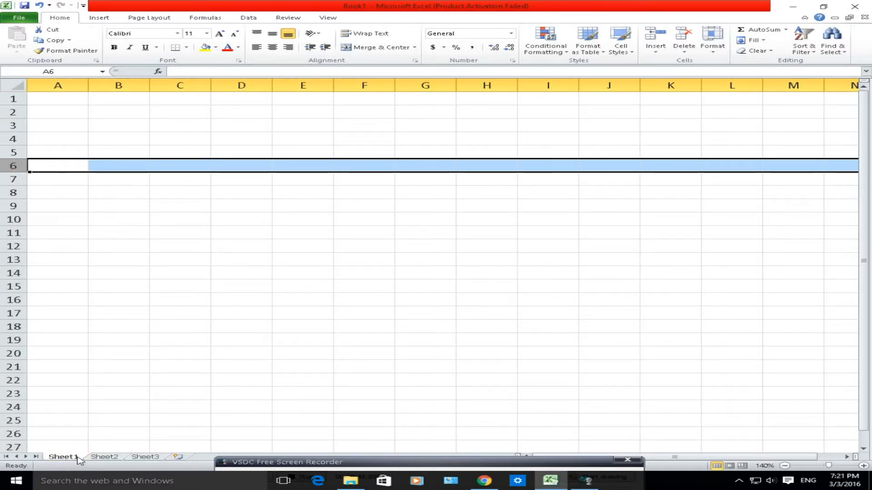
# Add three blank worksheets after Sheet3 and return to Sheet1
pyautogui.click(100, 460)
pyautogui.click(146, 459)
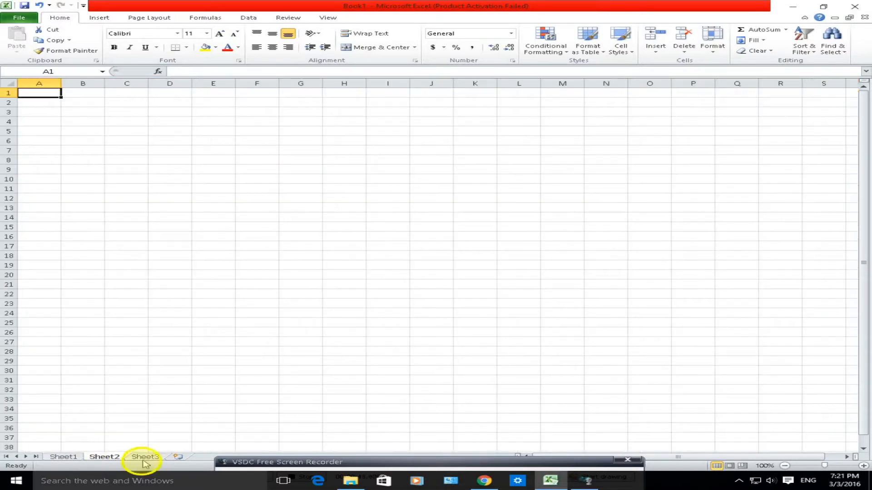
pyautogui.click(178, 458)
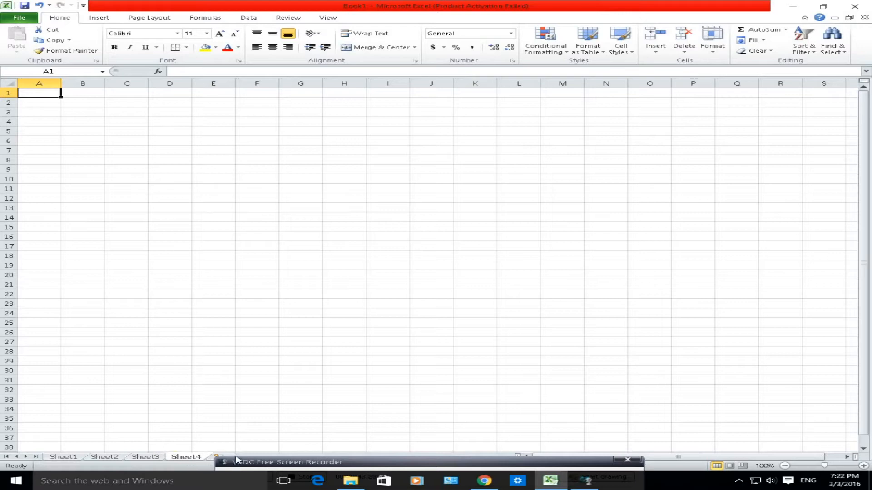
pyautogui.click(219, 456)
pyautogui.click(259, 457)
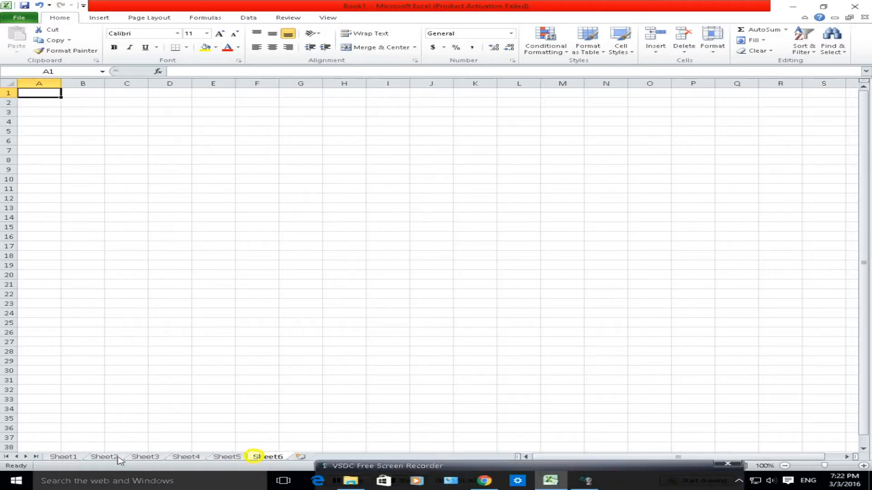
pyautogui.click(64, 457)
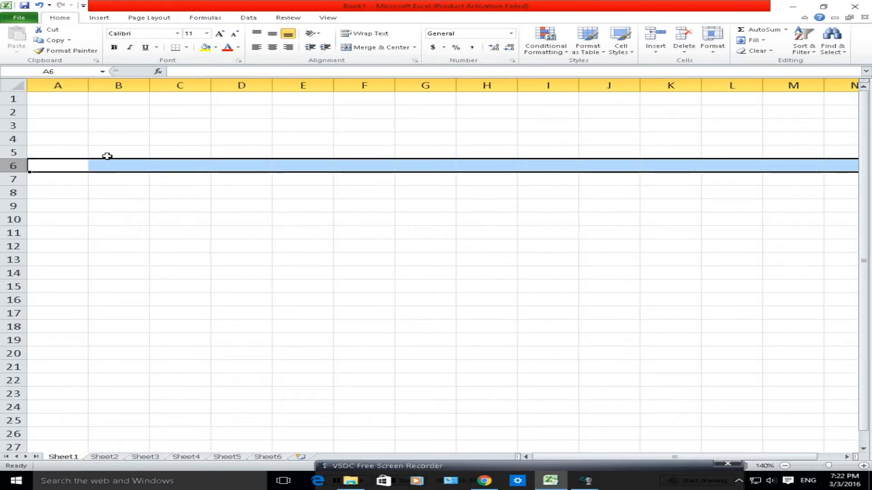
# With cell B4 selected, examine the font, font size, italic, font color, number format and AutoSum options
pyautogui.click(125, 143)
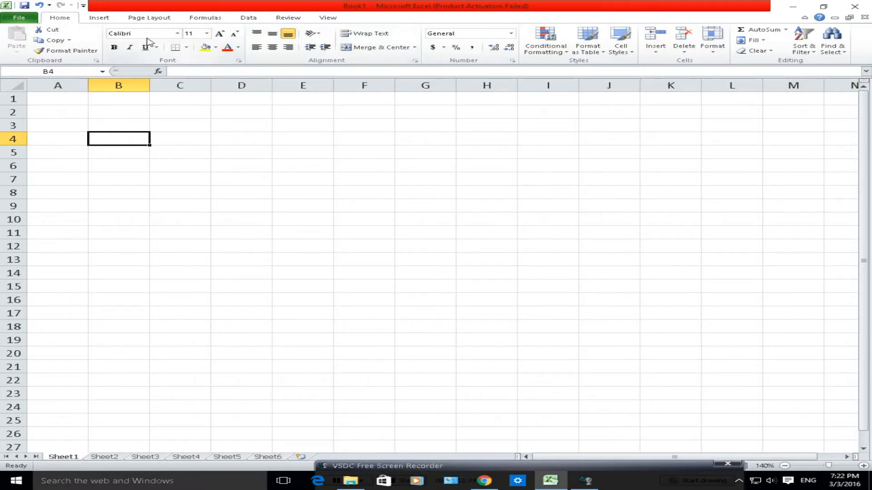
pyautogui.click(178, 33)
pyautogui.click(207, 33)
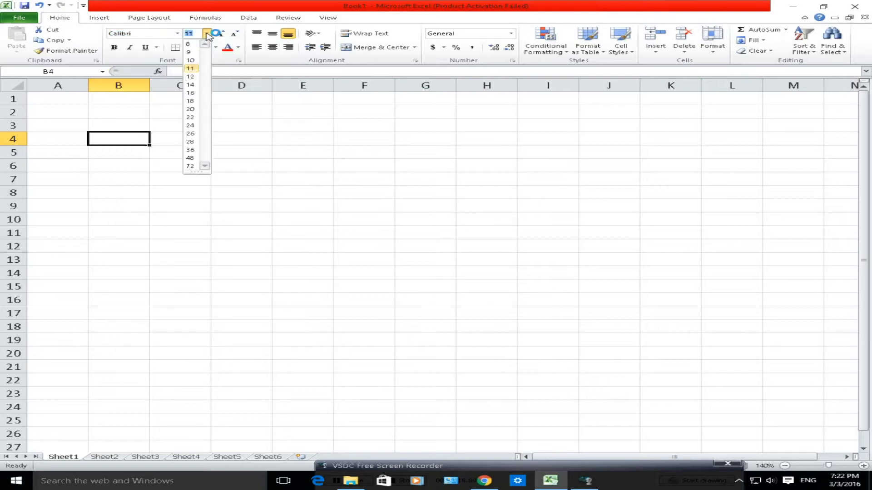
pyautogui.click(130, 47)
pyautogui.click(130, 47)
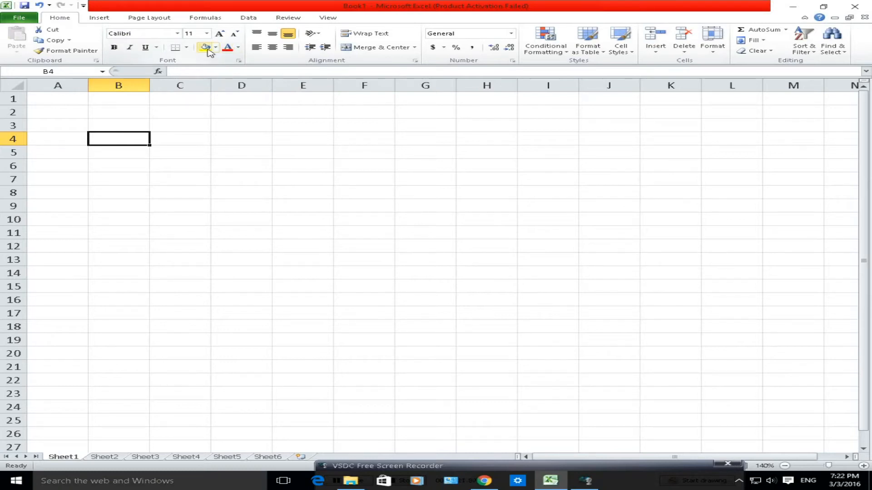
pyautogui.click(239, 48)
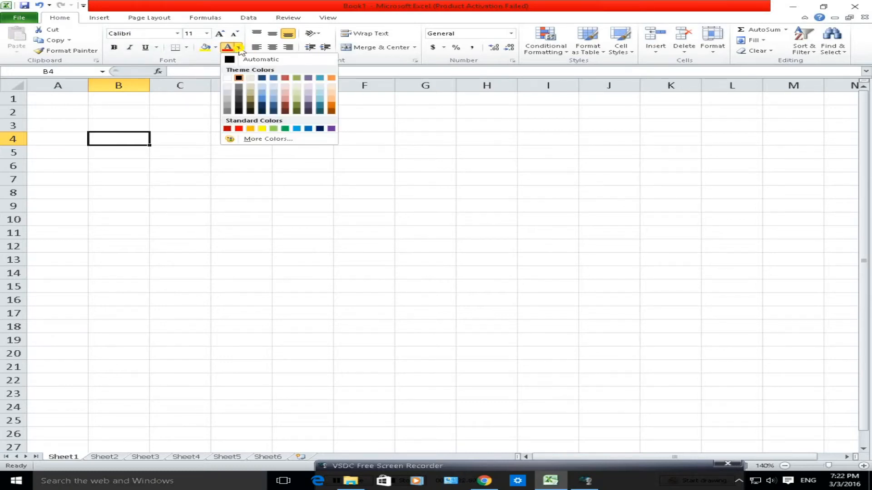
pyautogui.click(451, 21)
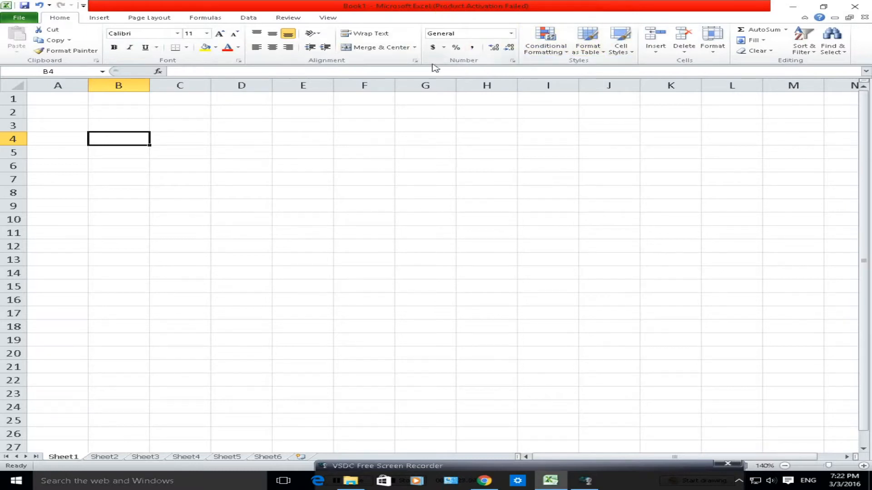
pyautogui.click(510, 33)
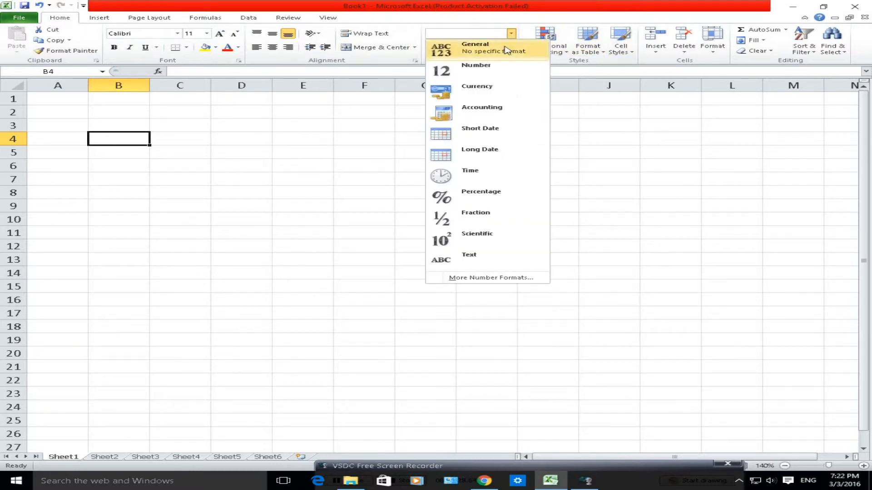
pyautogui.click(482, 12)
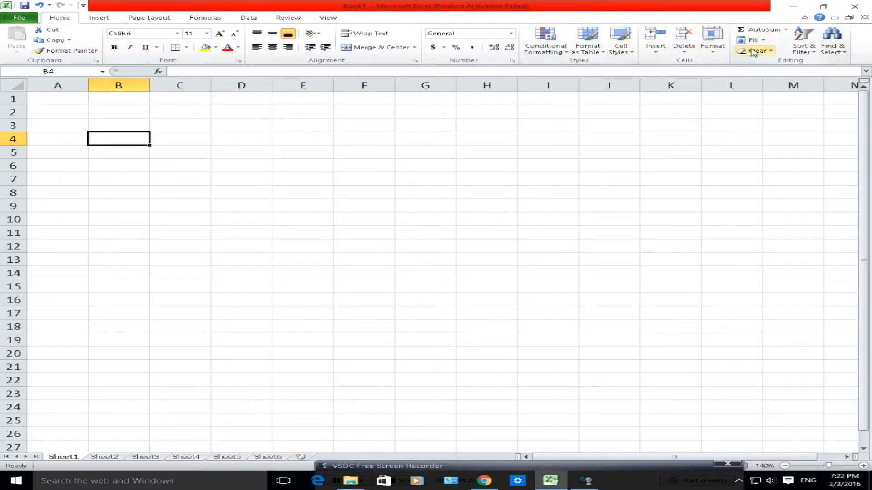
pyautogui.click(785, 29)
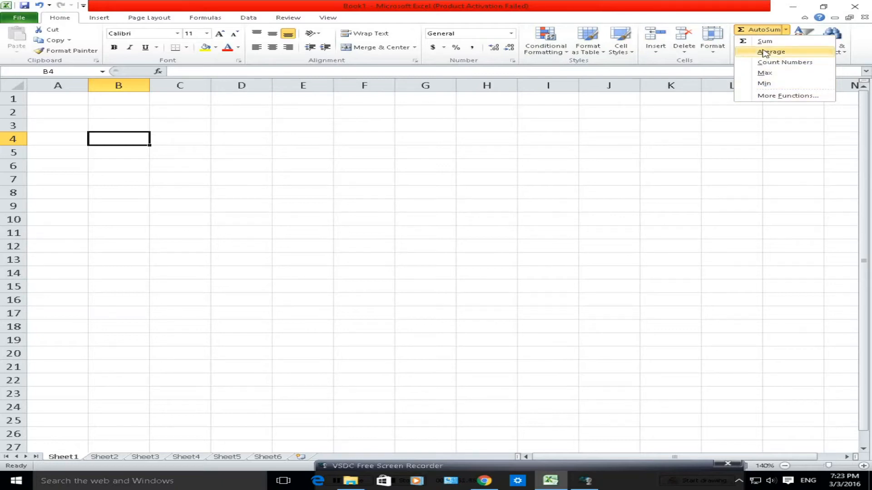
pyautogui.click(757, 21)
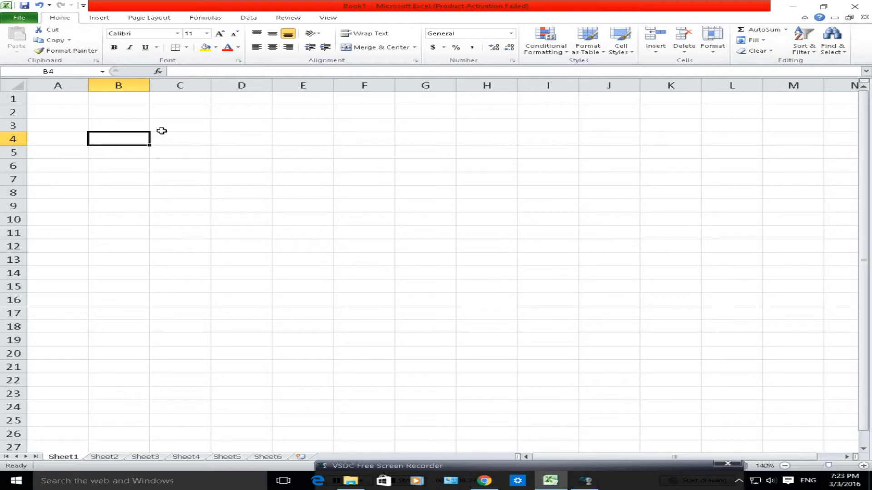
# Enter the headers Product, Number Sold, Cost per item and Total sold in cells A1 to D1
pyautogui.click(78, 102)
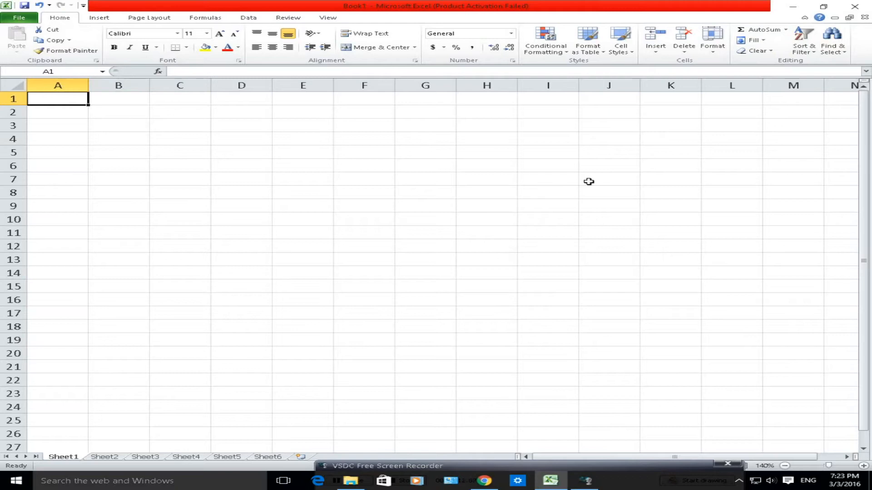
pyautogui.write('Product')
pyautogui.press('Tab')
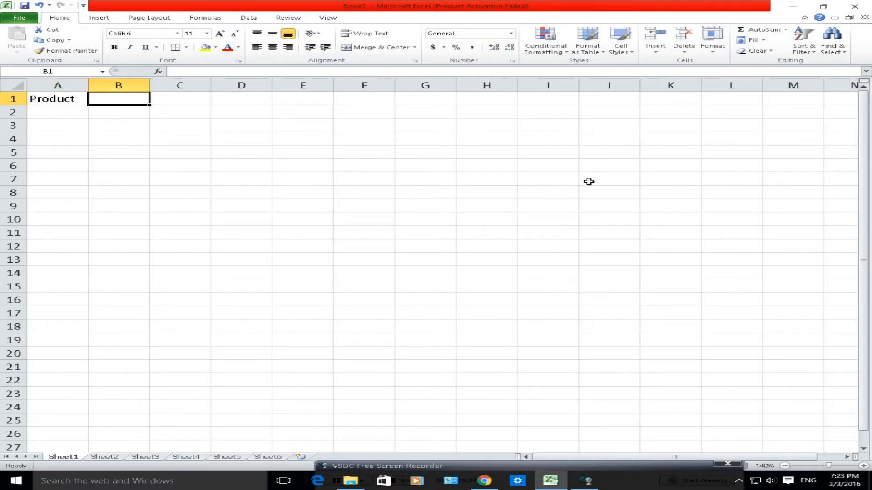
pyautogui.write('Ite')
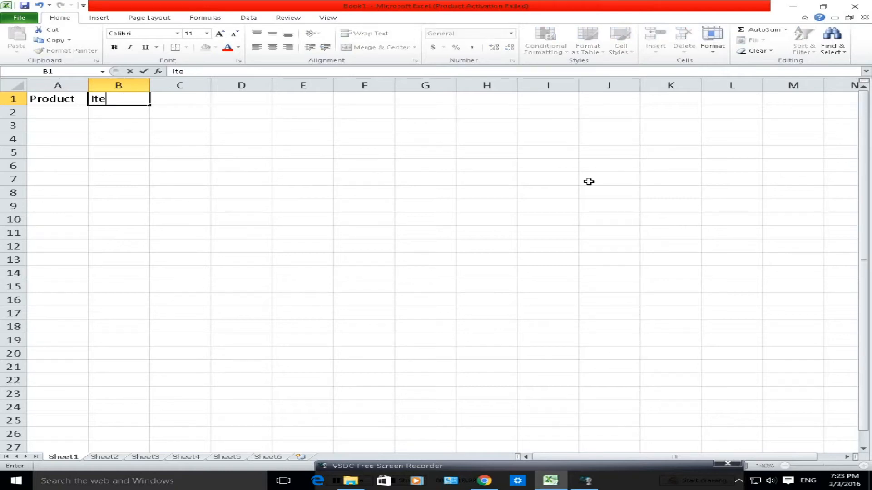
pyautogui.write('rmber Sold')
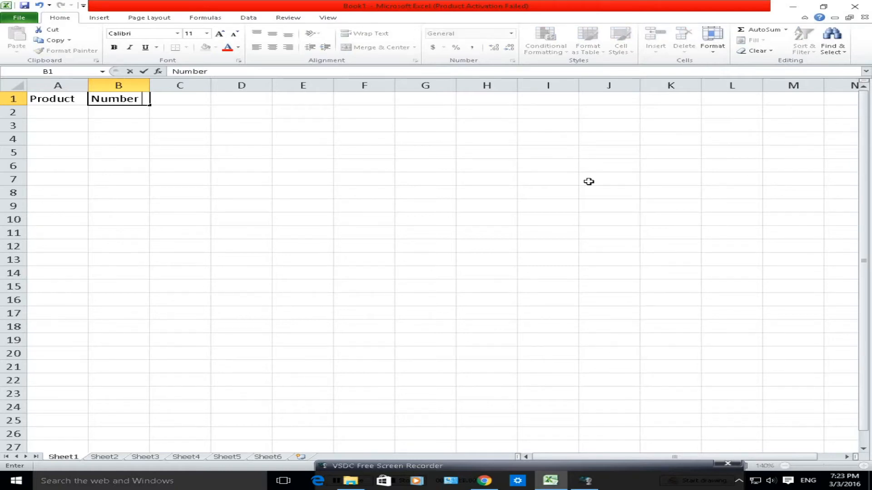
pyautogui.press('Tab')
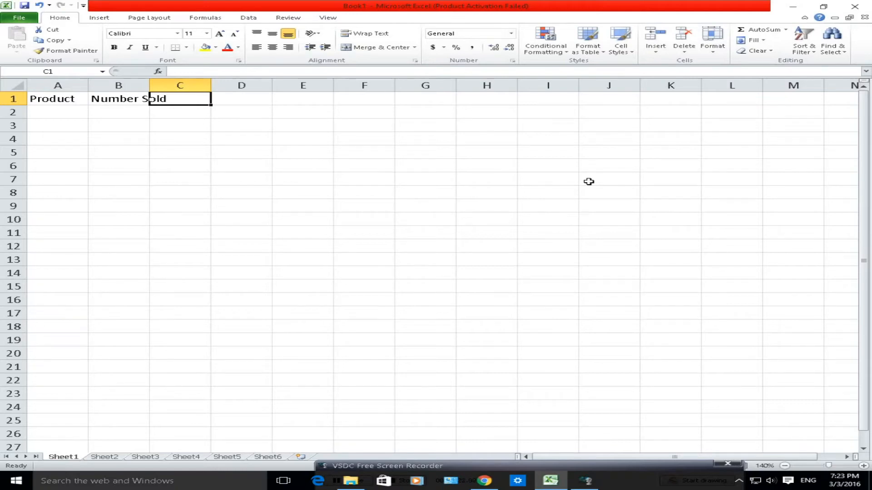
pyautogui.write('Cost P')
pyautogui.press('BackSpace')
pyautogui.write('pe')
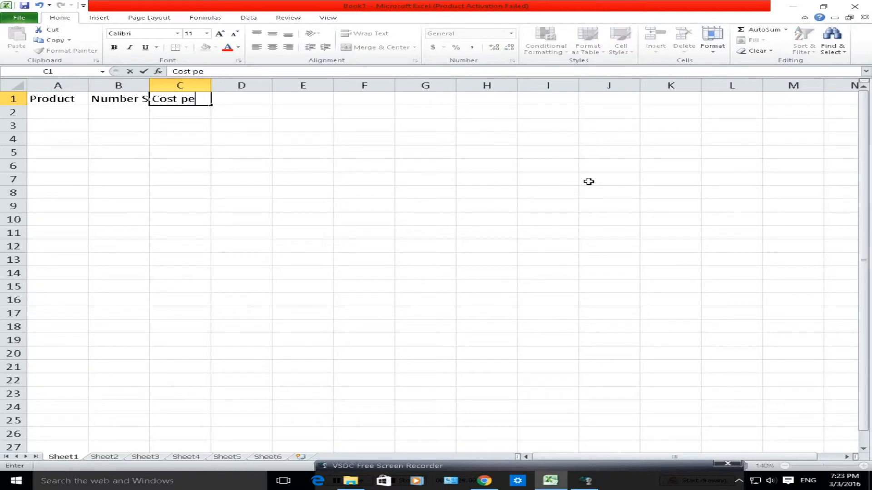
pyautogui.write('r item')
pyautogui.press('Tab')
pyautogui.write('Total sold')
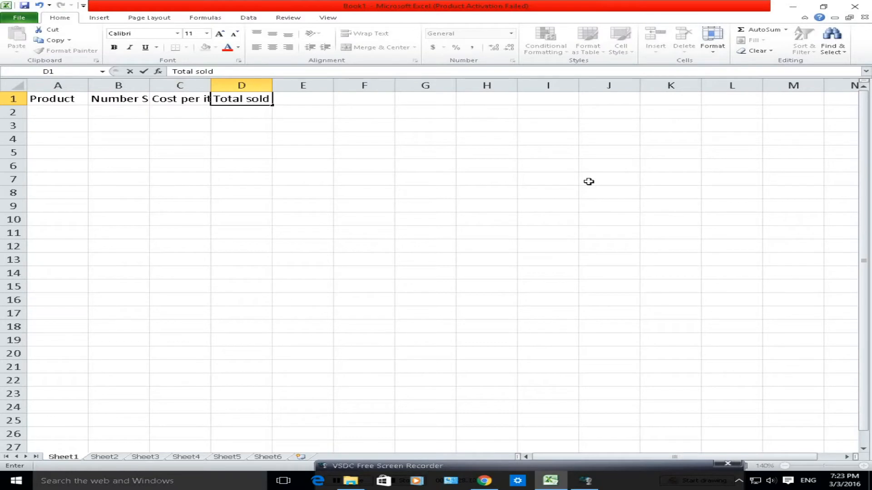
pyautogui.click(131, 100)
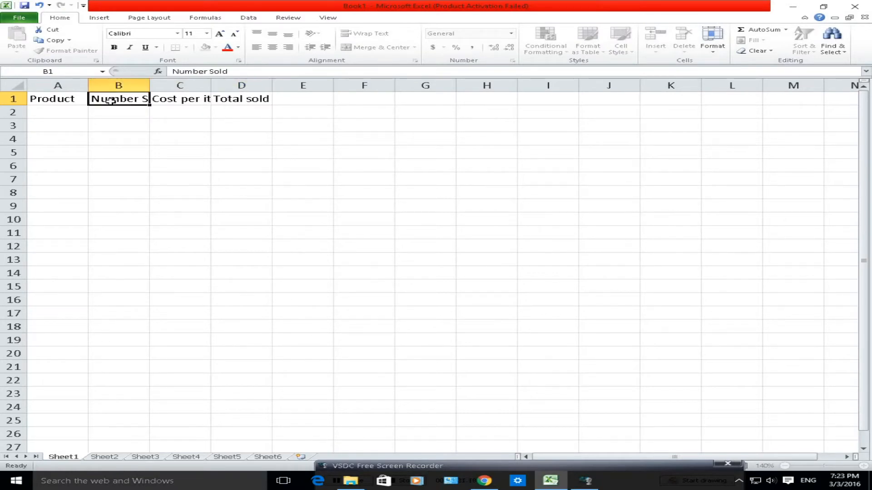
# Autofit the widths of columns B, C and D to their header text
pyautogui.click(166, 99)
pyautogui.click(214, 101)
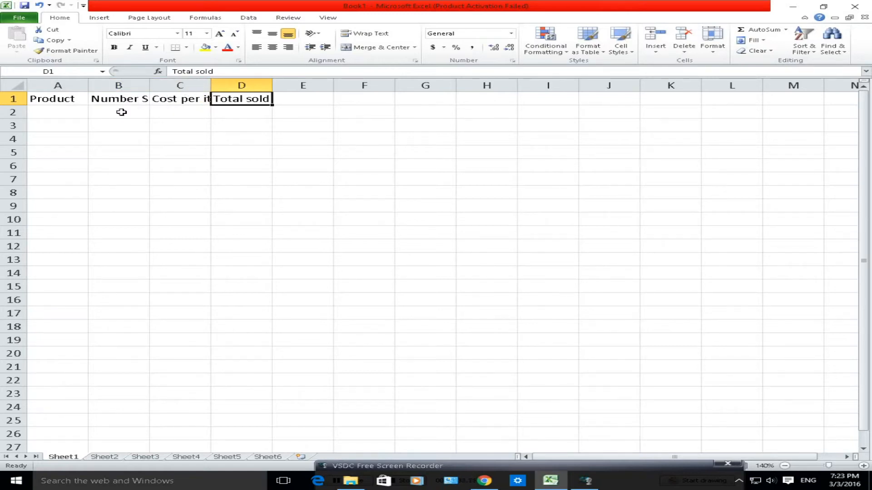
pyautogui.click(118, 86)
pyautogui.click(162, 86)
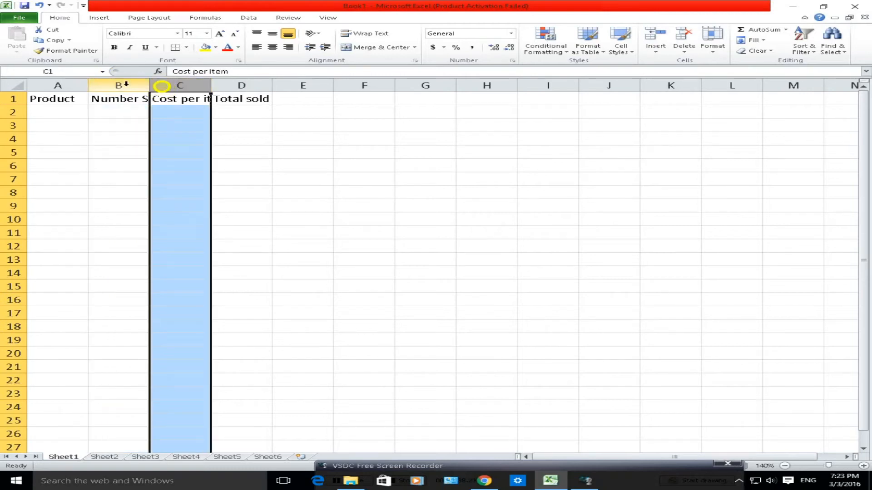
pyautogui.click(127, 85)
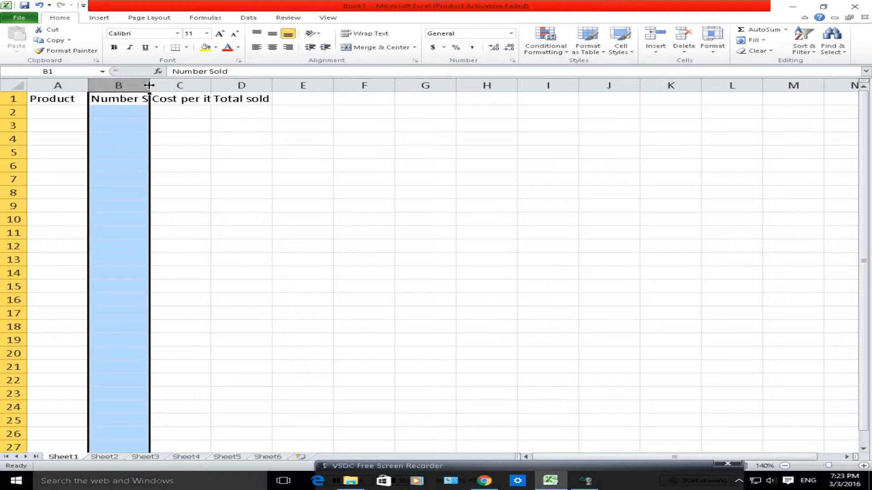
pyautogui.moveTo(149, 85)
pyautogui.mouseDown()
pyautogui.moveTo(189, 85)
pyautogui.moveTo(161, 86)
pyautogui.mouseUp()
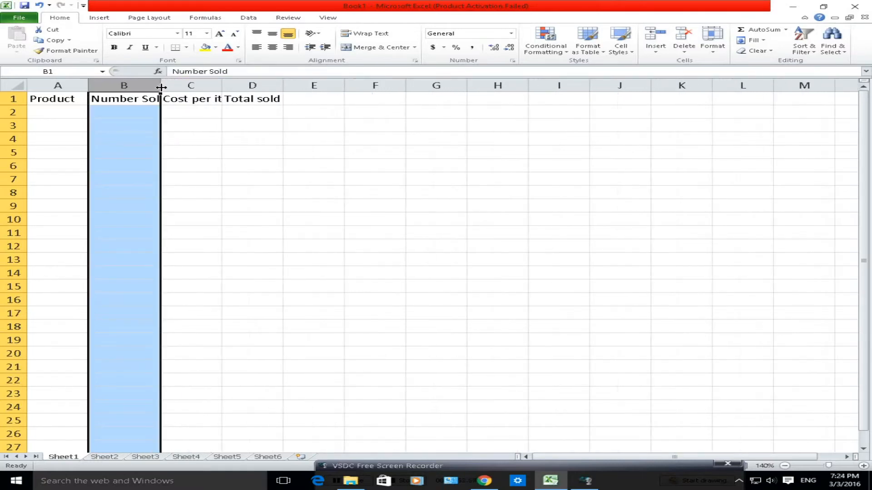
pyautogui.doubleClick(161, 87)
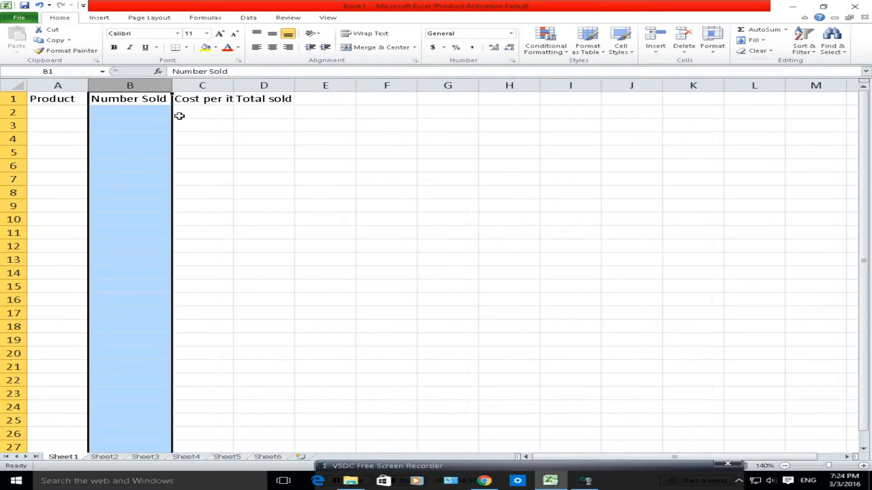
pyautogui.doubleClick(233, 82)
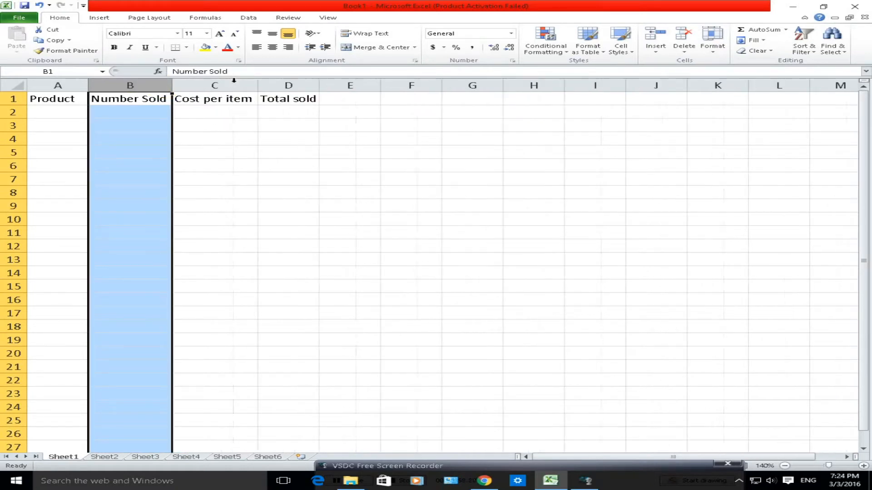
pyautogui.doubleClick(322, 85)
pyautogui.click(289, 122)
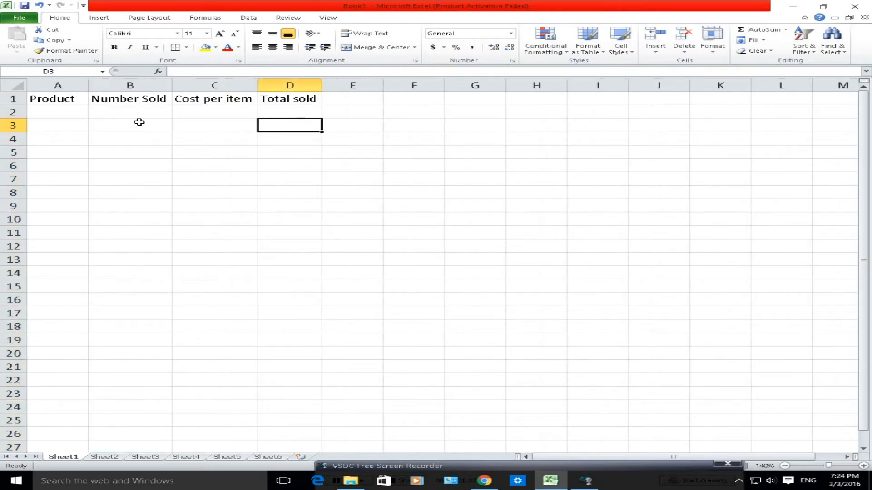
pyautogui.moveTo(43, 104); pyautogui.dragTo(86, 159)
pyautogui.moveTo(121, 111); pyautogui.dragTo(125, 164)
pyautogui.moveTo(221, 114); pyautogui.dragTo(222, 153)
pyautogui.moveTo(288, 113); pyautogui.dragTo(288, 145)
pyautogui.moveTo(311, 189); pyautogui.dragTo(260, 225)
pyautogui.click(103, 136)
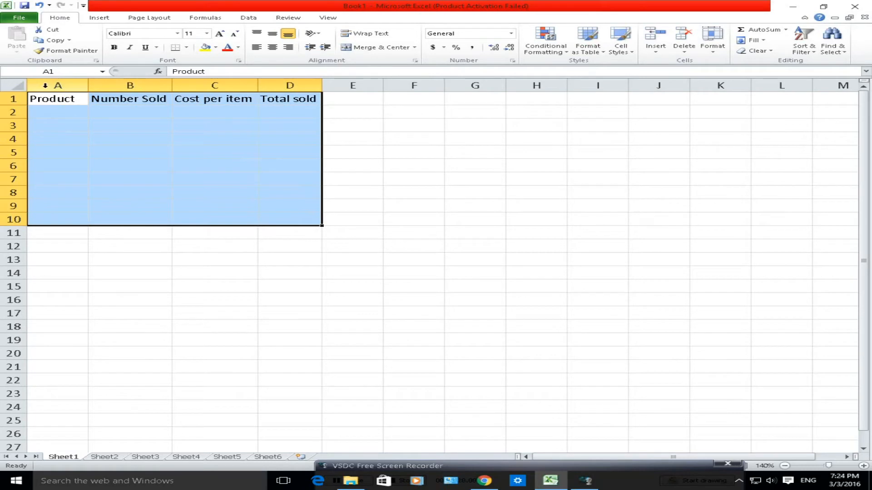
# Enter the products crisps, cola, chocolates and milk in cells A2 to A5 and autofit the width of column A
pyautogui.click(67, 112)
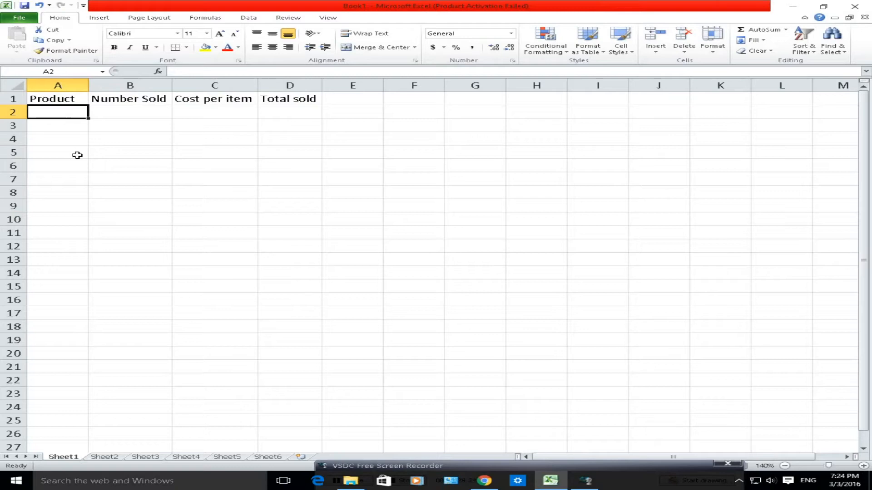
pyautogui.write('crisps')
pyautogui.press('Return')
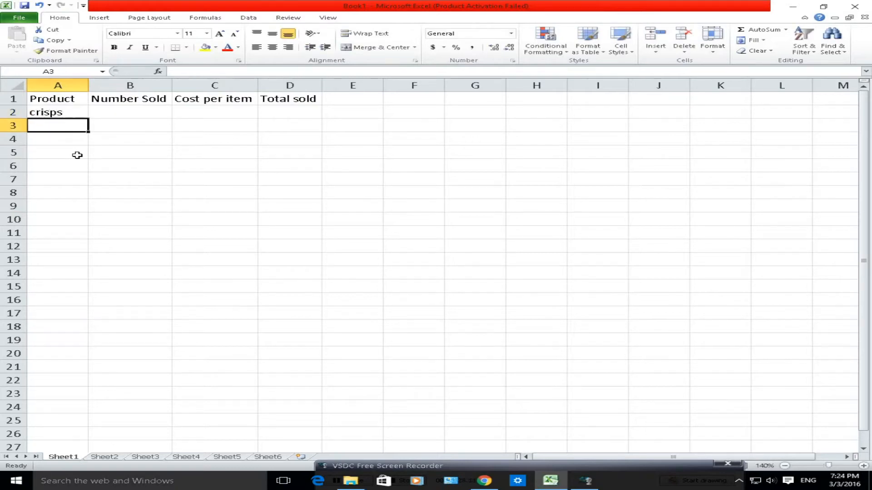
pyautogui.write('cola')
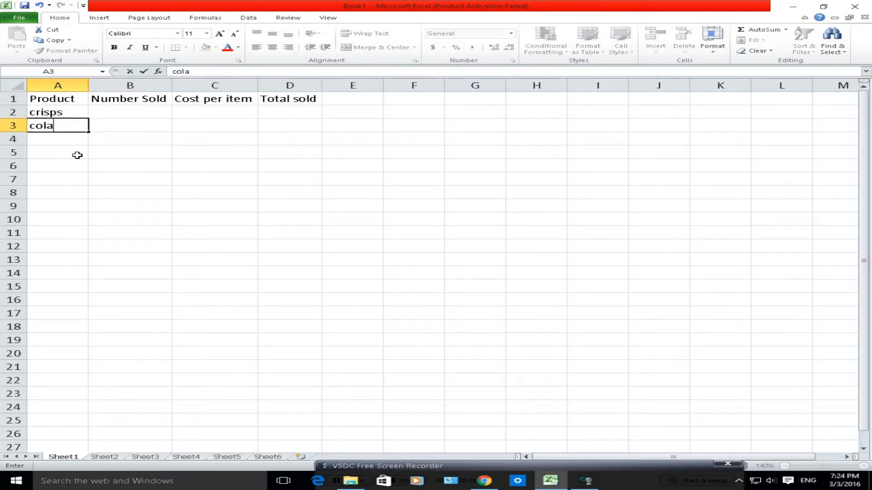
pyautogui.press('Return')
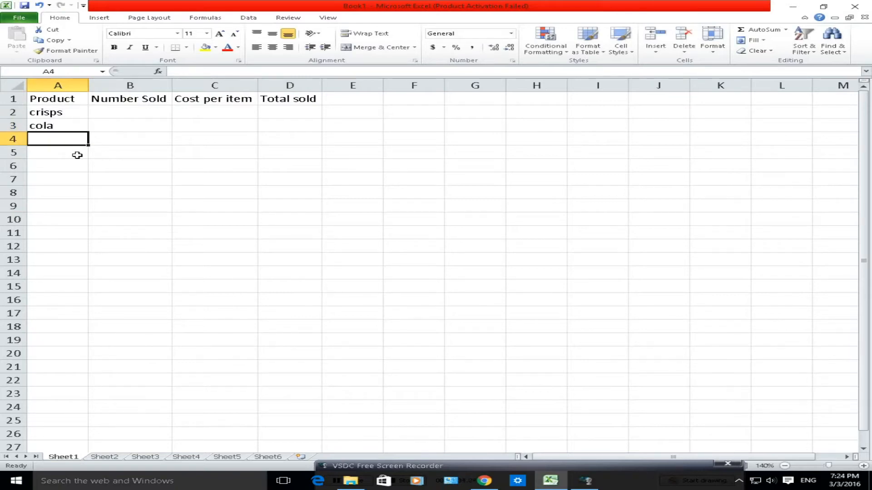
pyautogui.write('choc')
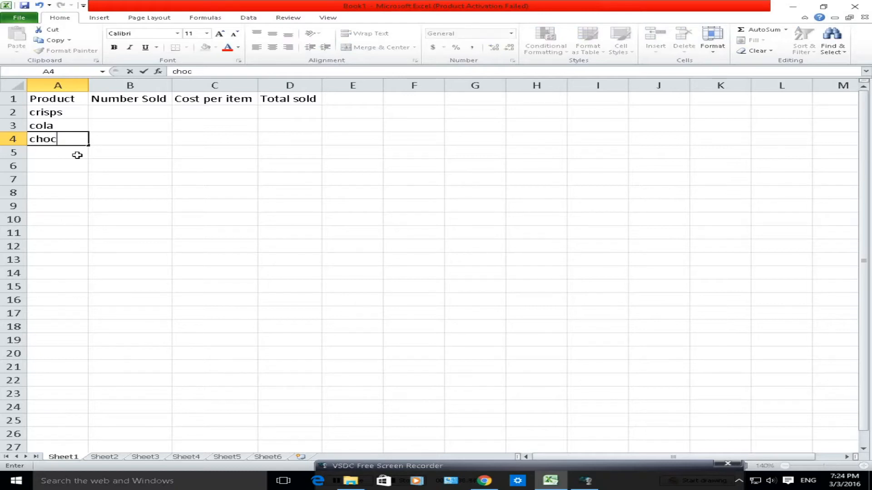
pyautogui.write('olates')
pyautogui.press('Return')
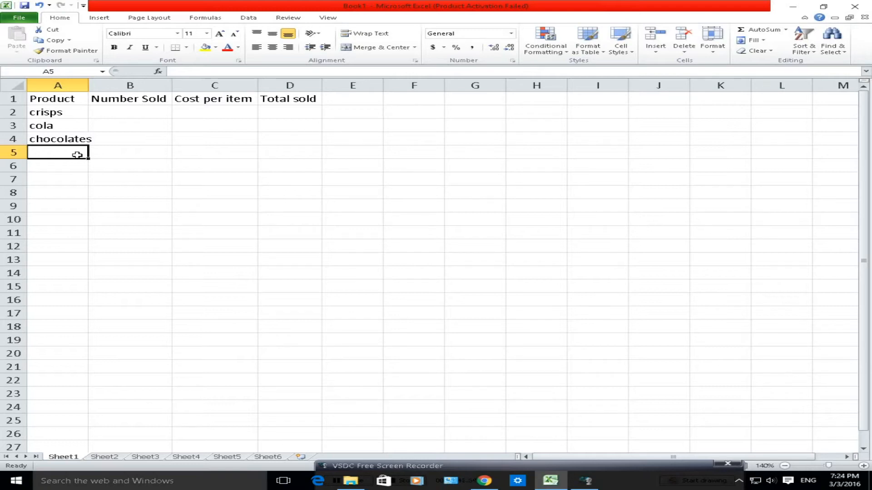
pyautogui.write('milk')
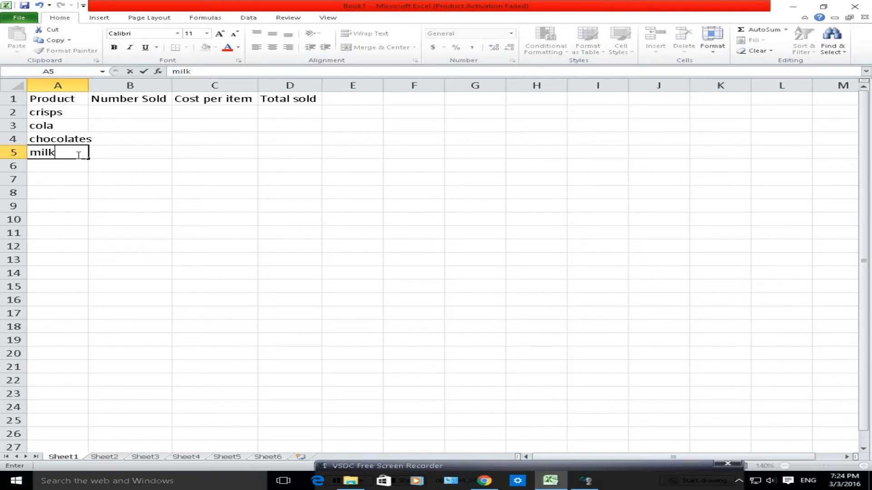
pyautogui.doubleClick(88, 85)
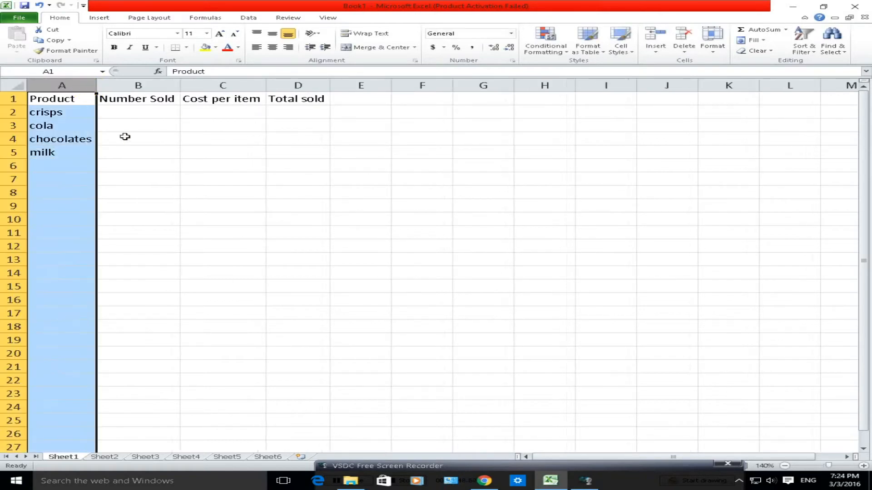
# Enter the Number Sold values 40, 50, 67 and 120 for the four products in cells B2 to B5
pyautogui.click(142, 114)
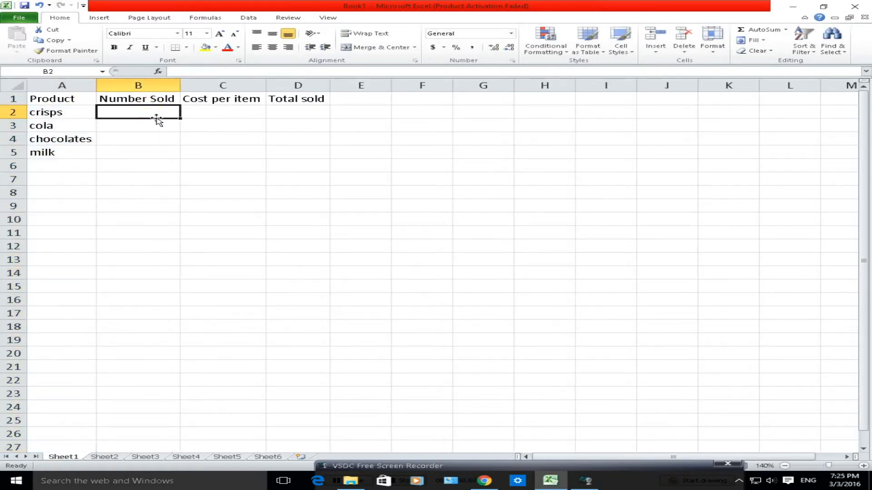
pyautogui.moveTo(156, 116); pyautogui.dragTo(175, 142)
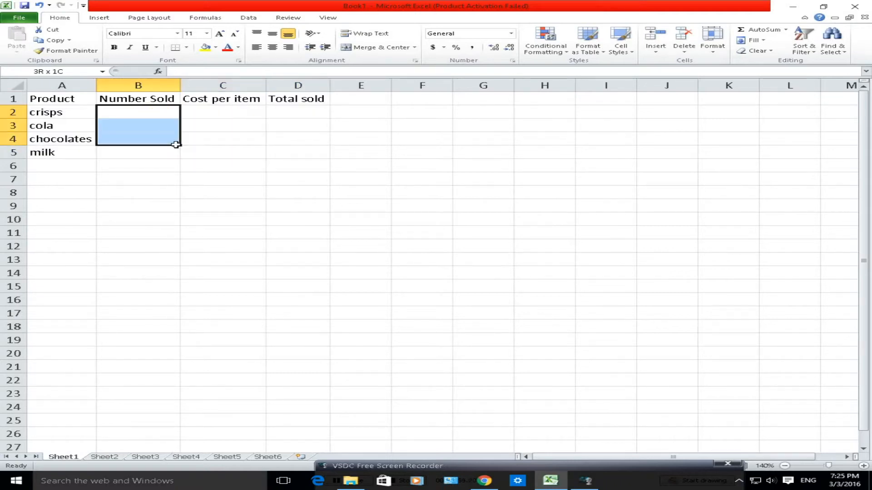
pyautogui.click(155, 164)
pyautogui.click(159, 113)
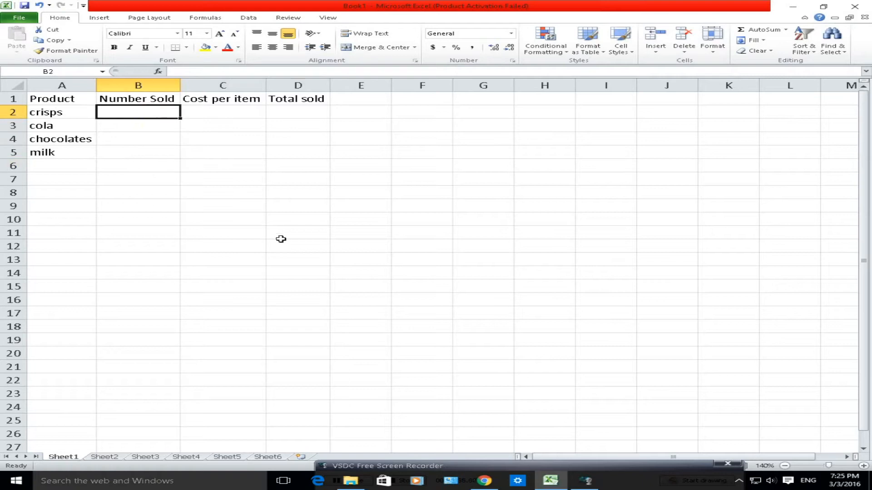
pyautogui.write('40')
pyautogui.press('Return')
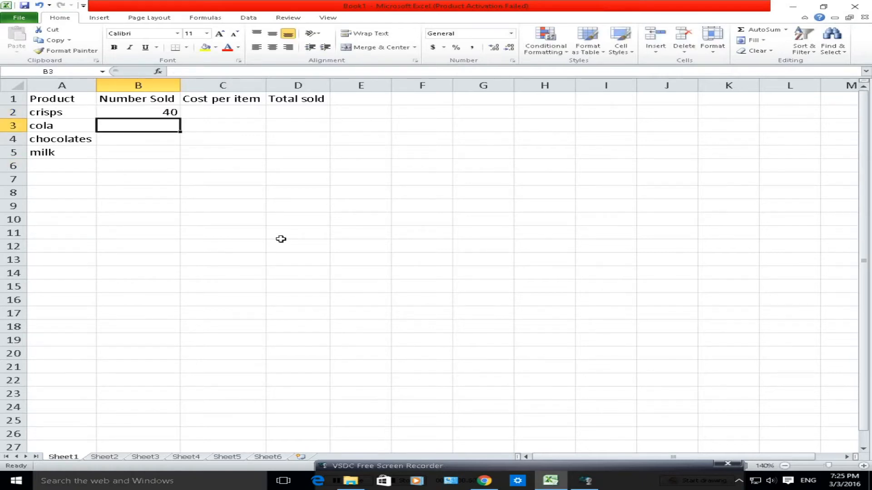
pyautogui.write('50')
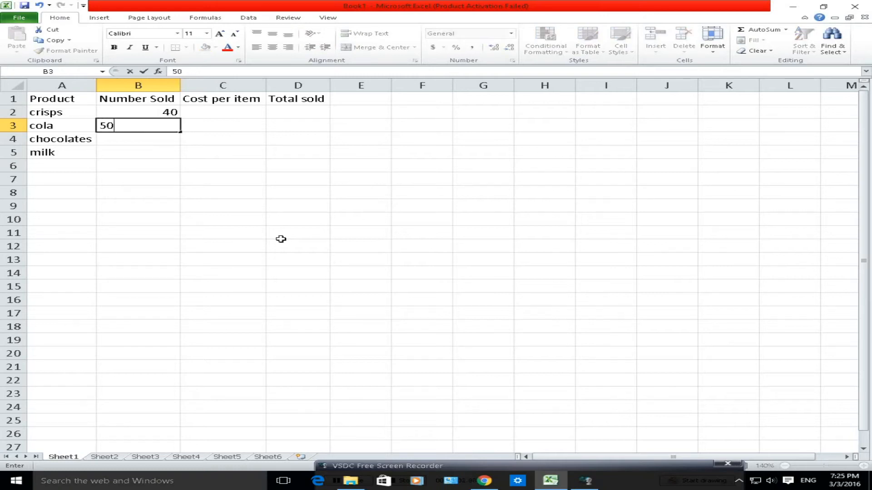
pyautogui.press('Return')
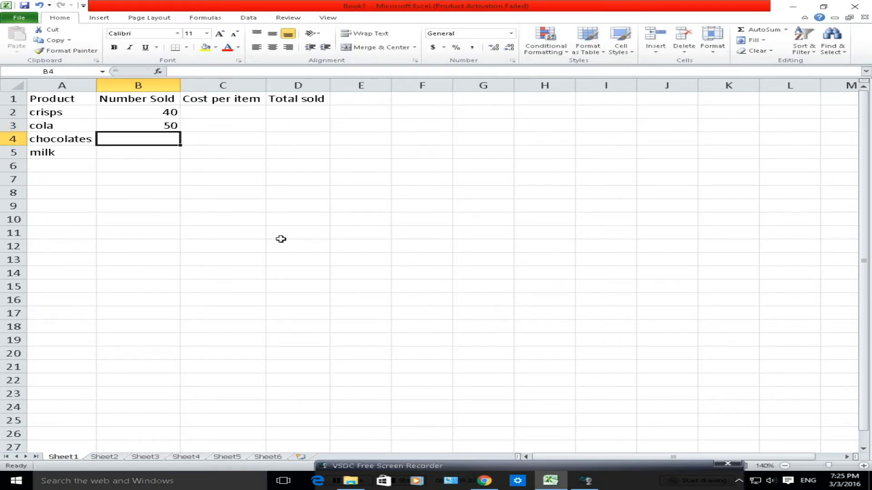
pyautogui.write('60')
pyautogui.press('Return')
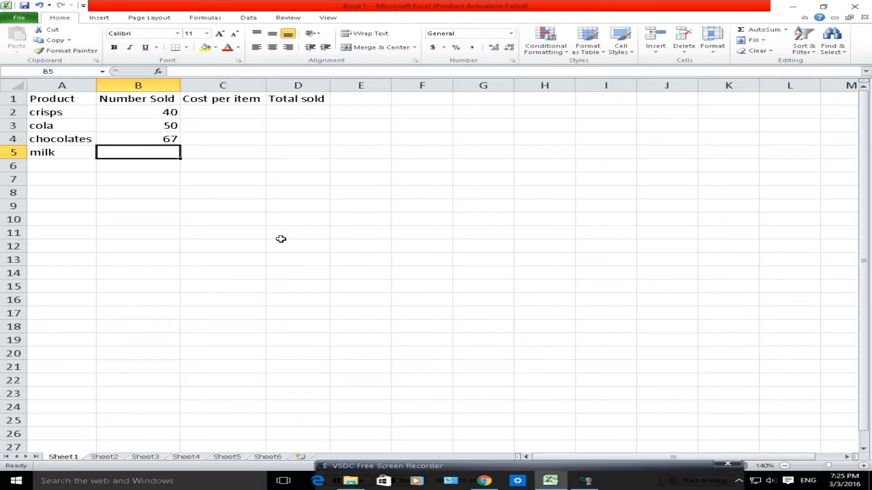
pyautogui.write('120')
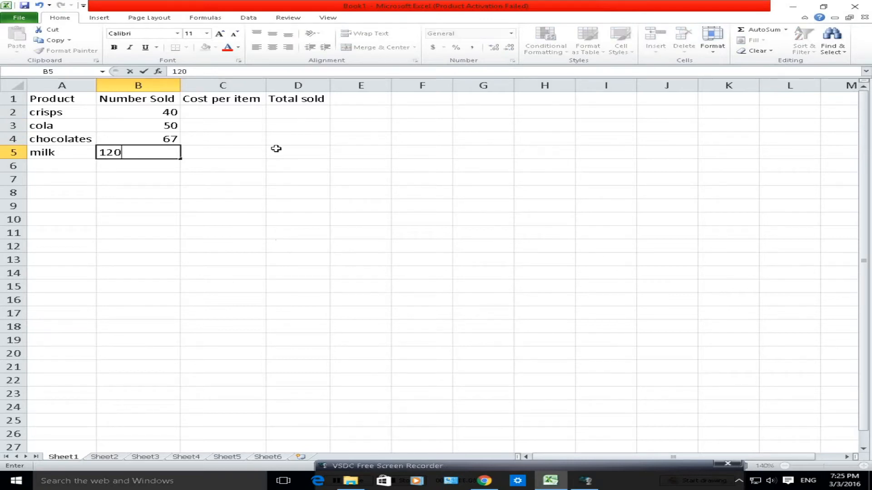
# Enter the Cost per item values 0.50, 0.60, 0.70 and 1.50 in cells C2 to C5
pyautogui.click(230, 114)
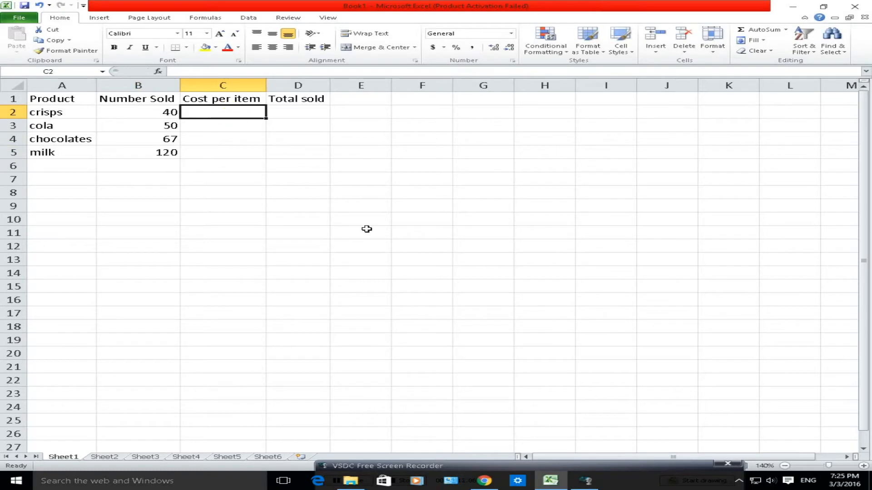
pyautogui.write('0.50')
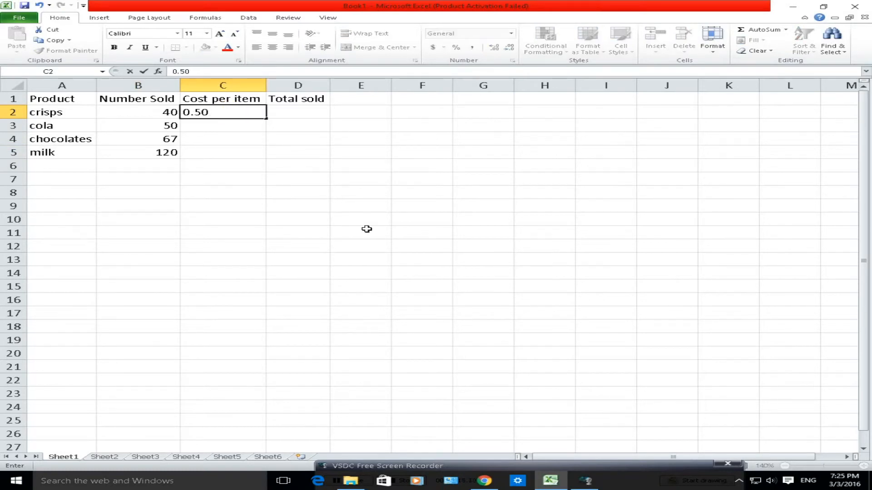
pyautogui.press('Return')
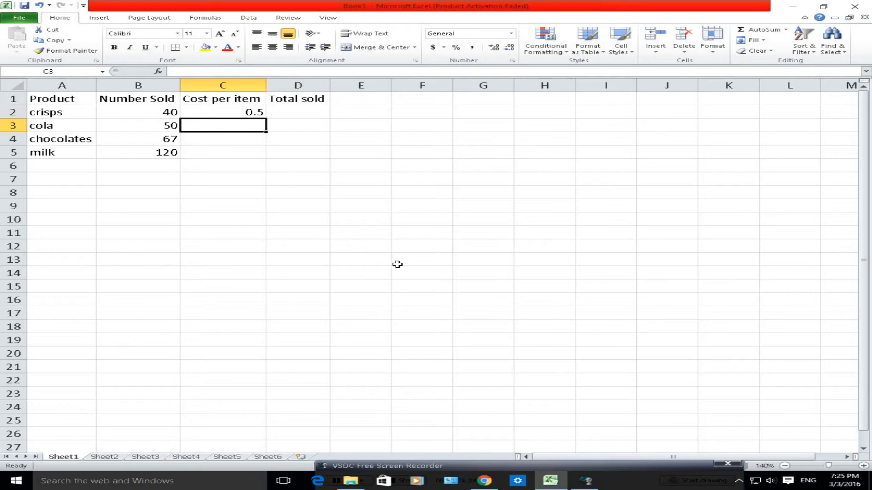
pyautogui.write('0.50')
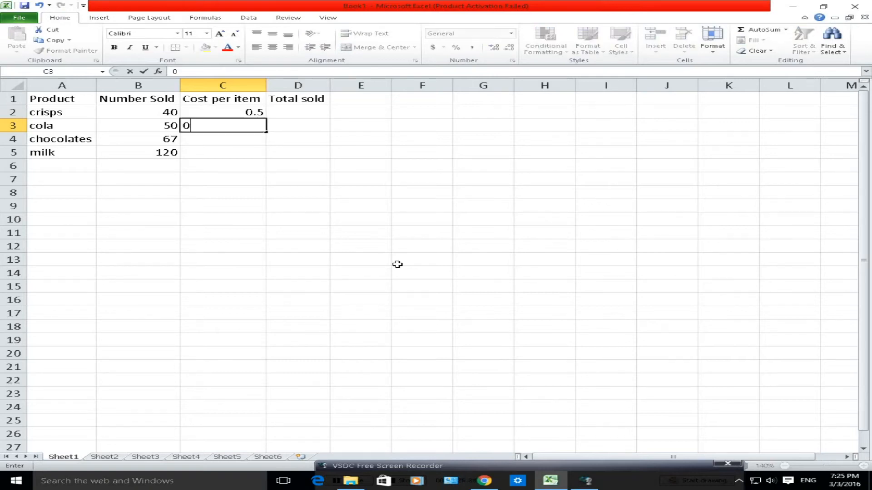
pyautogui.press('BackSpace')
pyautogui.press('BackSpace')
pyautogui.write('60')
pyautogui.press('Return')
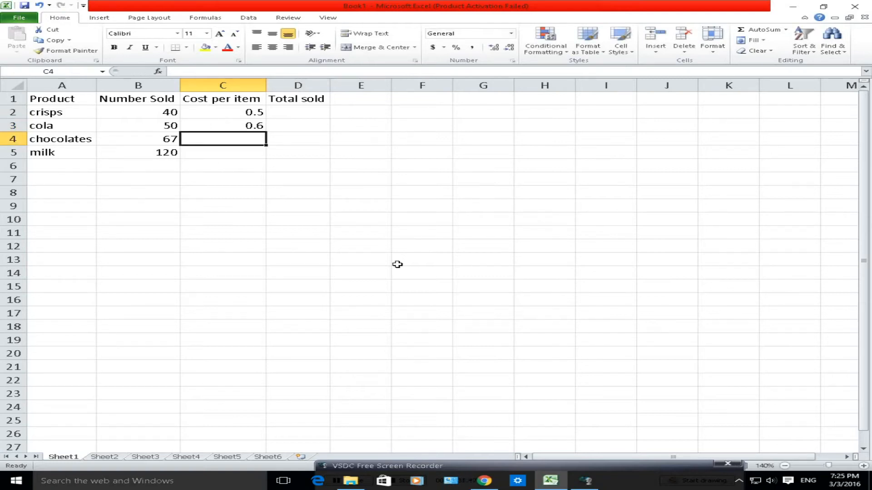
pyautogui.write('0.70')
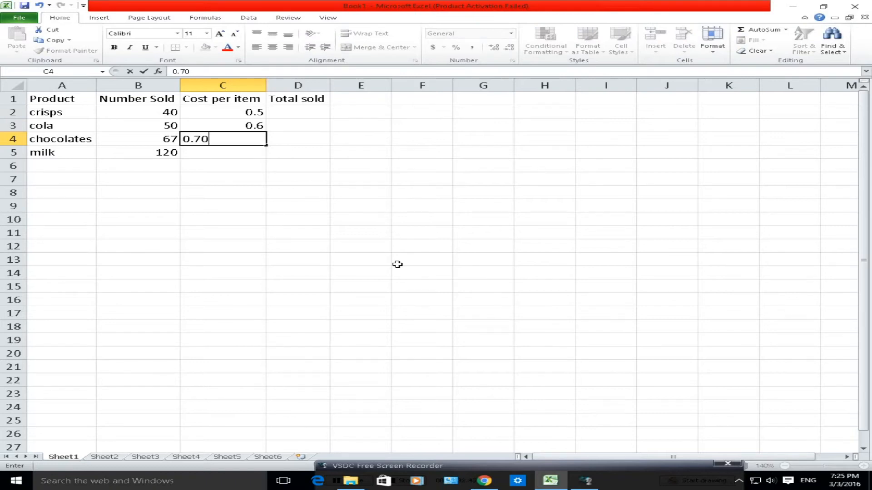
pyautogui.press('Return')
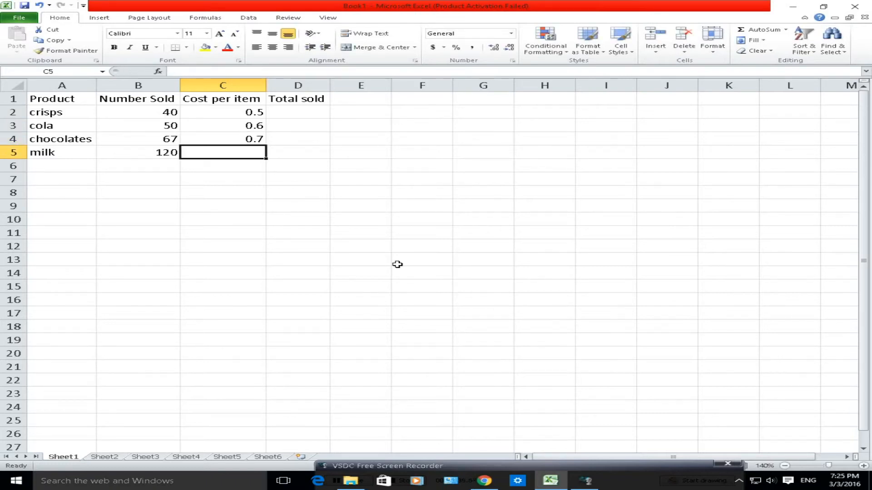
pyautogui.write('1.50')
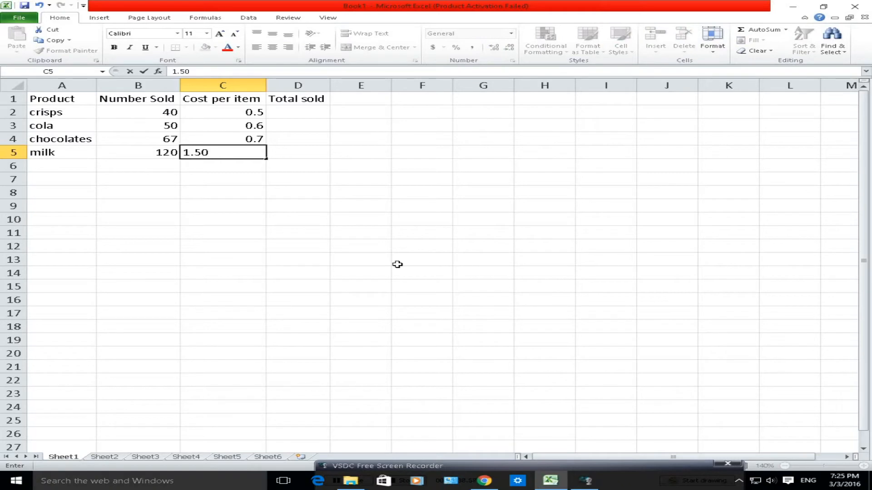
pyautogui.click(397, 264)
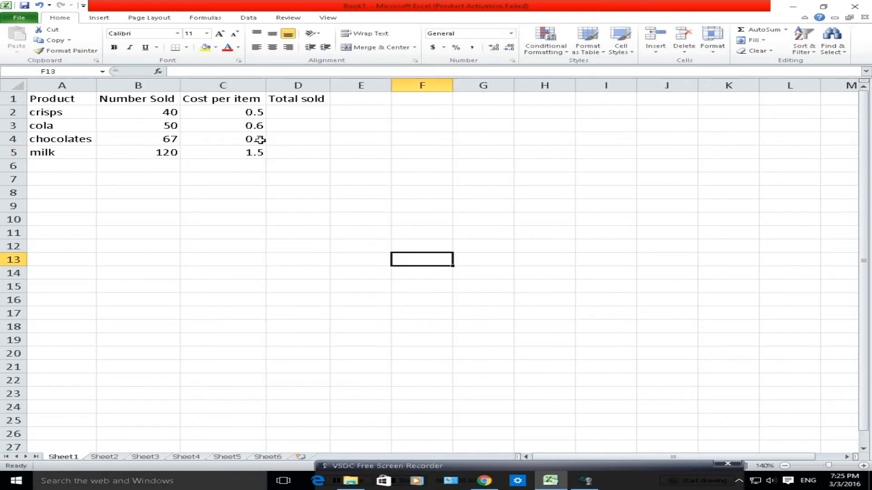
# Format the Cost per item values in C2 to C5 to show two decimal places
pyautogui.moveTo(242, 111); pyautogui.dragTo(249, 152)
pyautogui.click(297, 111)
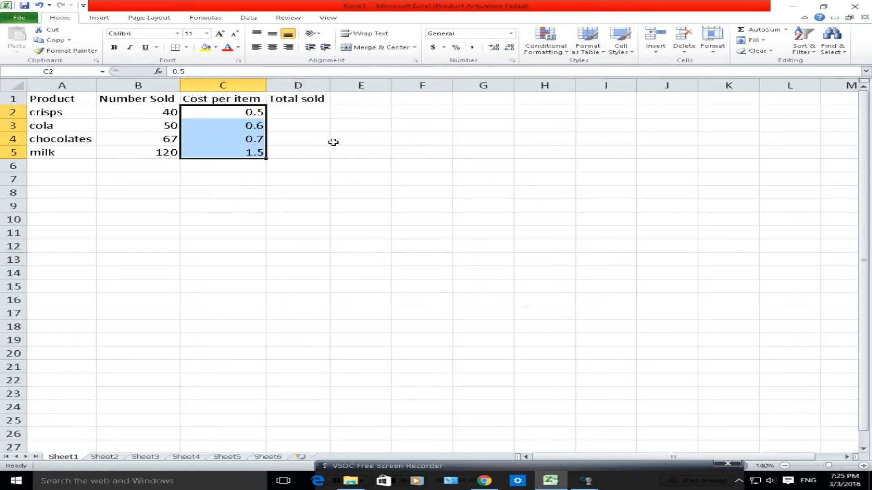
pyautogui.click(492, 48)
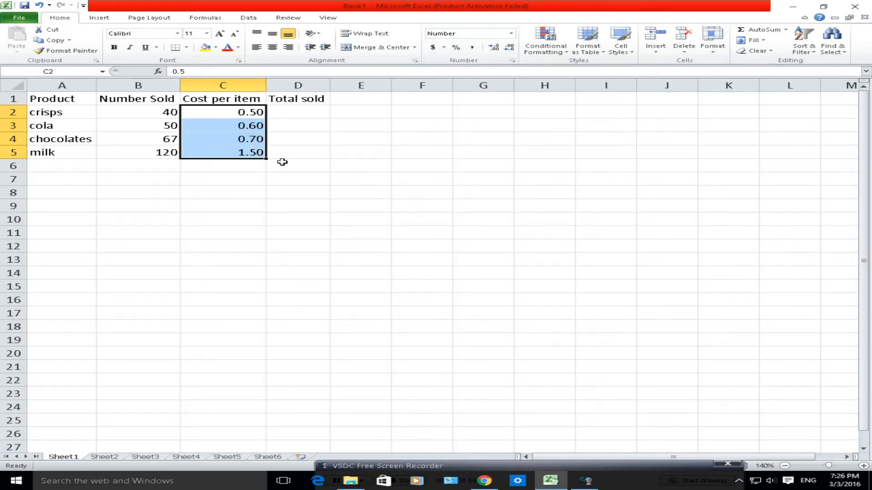
pyautogui.click(282, 169)
# Examine the crisps row's number sold and cost per item, and the Total sold cells D2 to D5
pyautogui.click(73, 116)
pyautogui.click(129, 111)
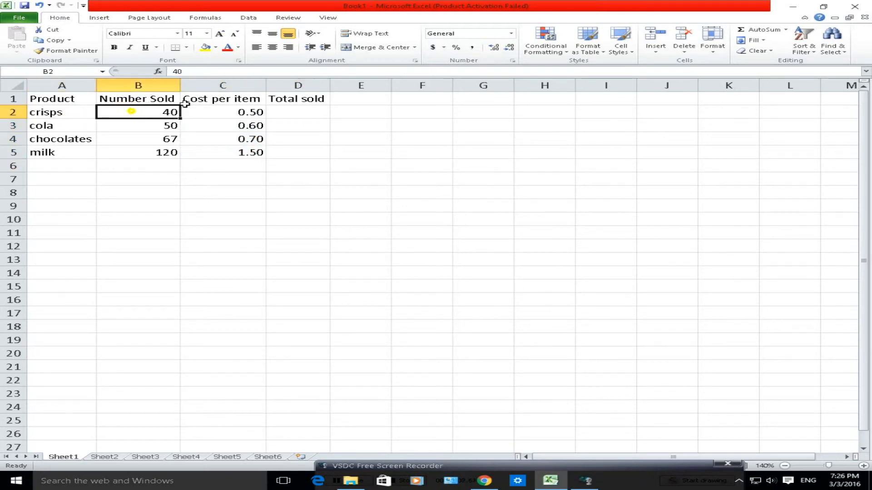
pyautogui.click(222, 109)
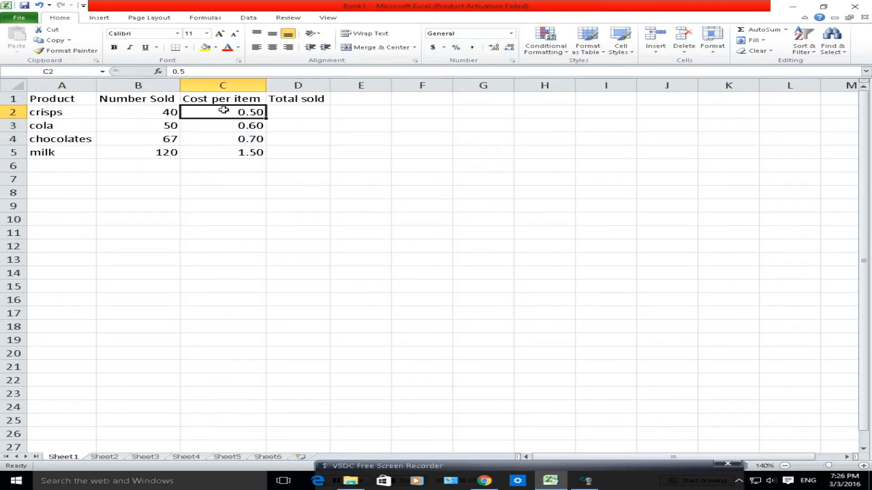
pyautogui.click(305, 111)
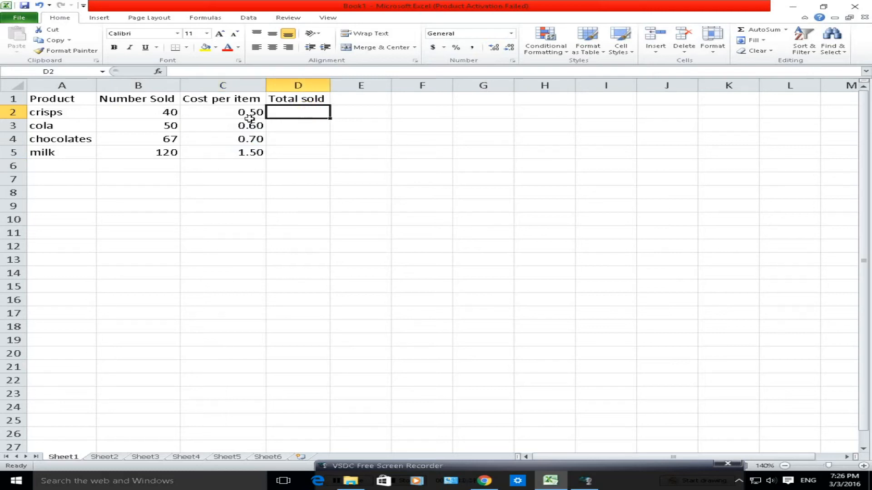
pyautogui.click(149, 110)
pyautogui.click(211, 112)
pyautogui.click(298, 115)
pyautogui.click(281, 123)
pyautogui.click(286, 140)
pyautogui.click(286, 150)
# Enter the formula =B2*C2 in cell D2 to calculate the total sold for crisps
pyautogui.click(287, 115)
pyautogui.write('=')
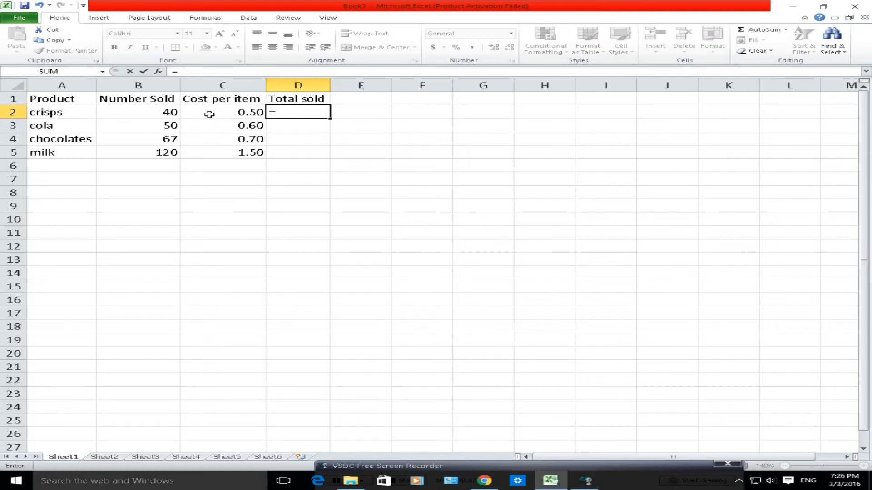
pyautogui.write('b2')
pyautogui.press('BackSpace')
pyautogui.press('BackSpace')
pyautogui.click(140, 113)
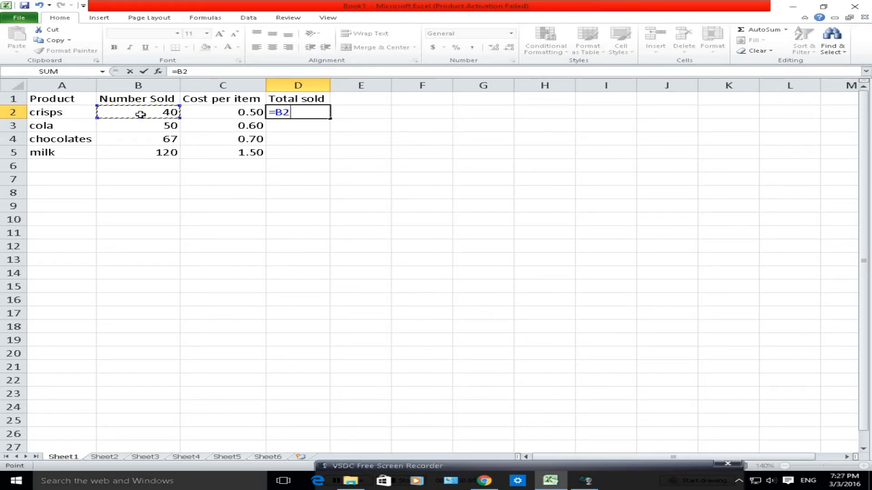
pyautogui.write('*')
pyautogui.click(240, 113)
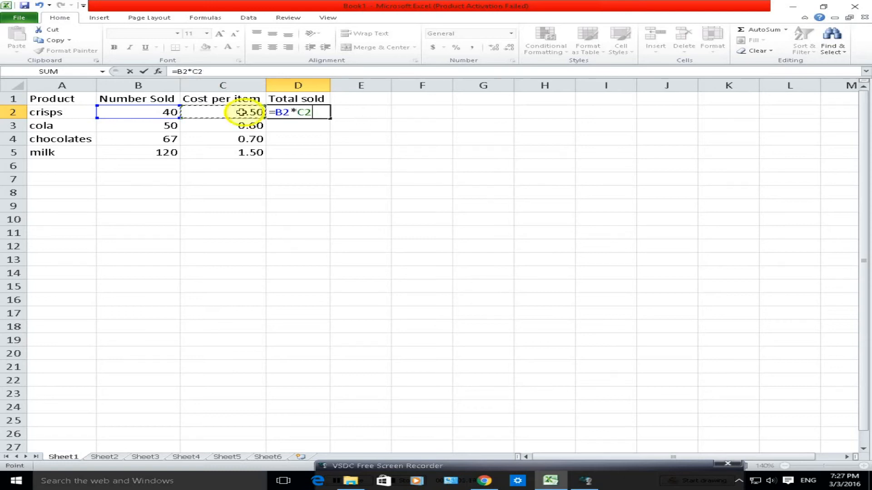
pyautogui.press('Return')
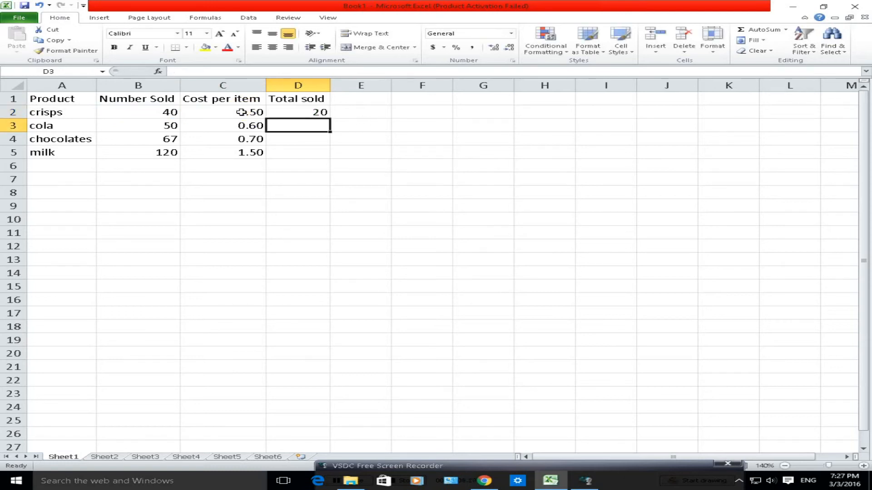
# Enter the formula =B3*C3 in cell D3 to calculate the total sold for cola
pyautogui.click(324, 113)
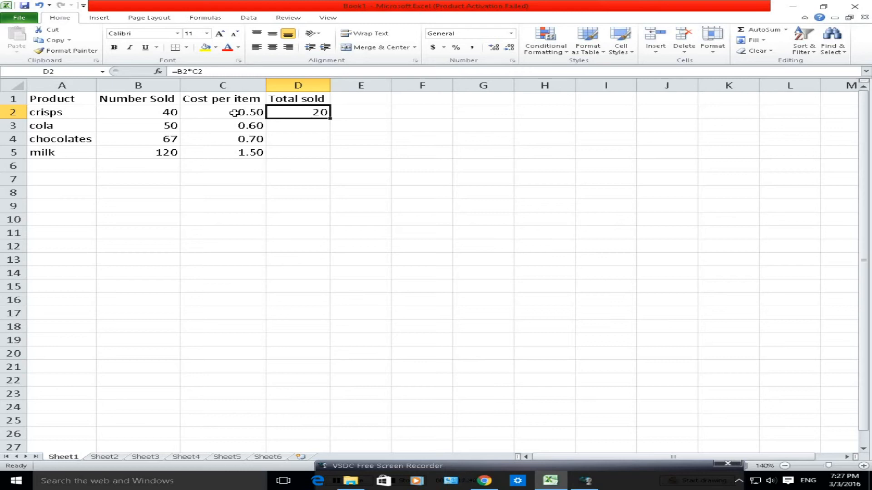
pyautogui.click(305, 122)
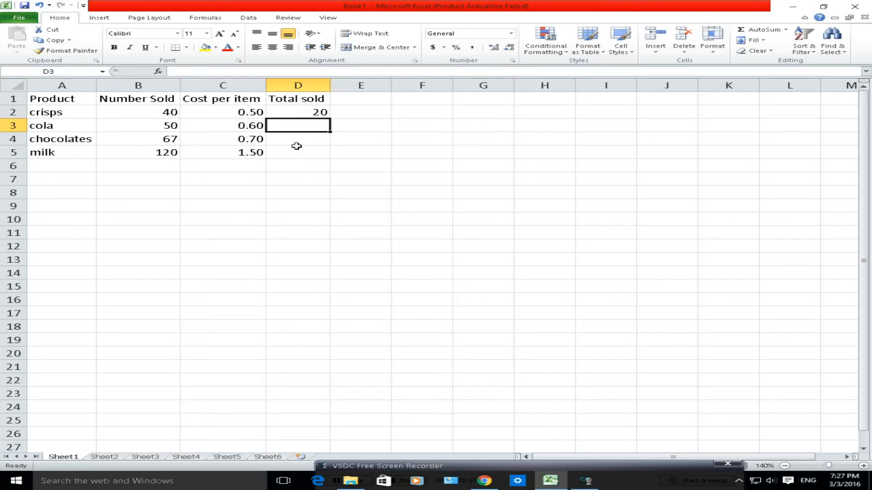
pyautogui.write('=')
pyautogui.click(166, 126)
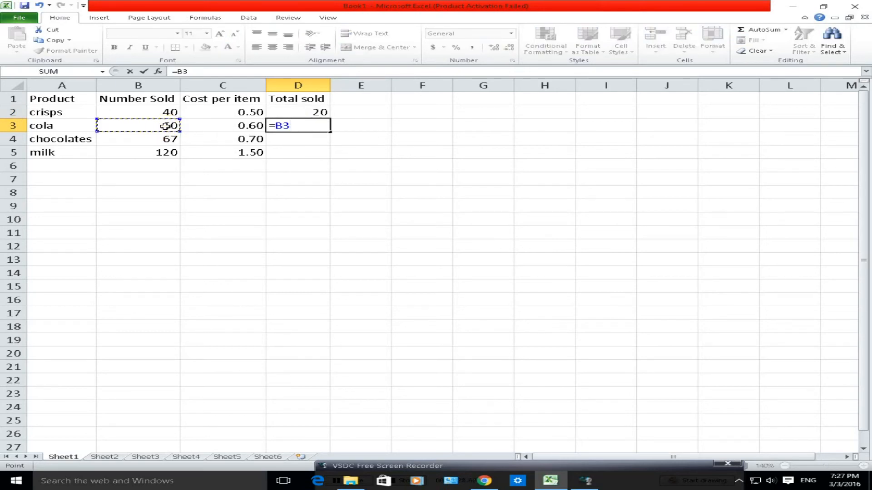
pyautogui.write('*')
pyautogui.click(225, 129)
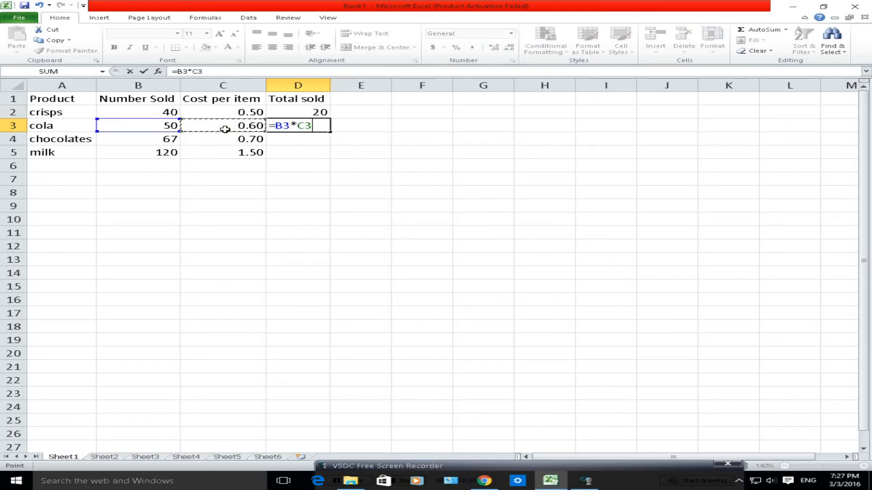
pyautogui.press('Return')
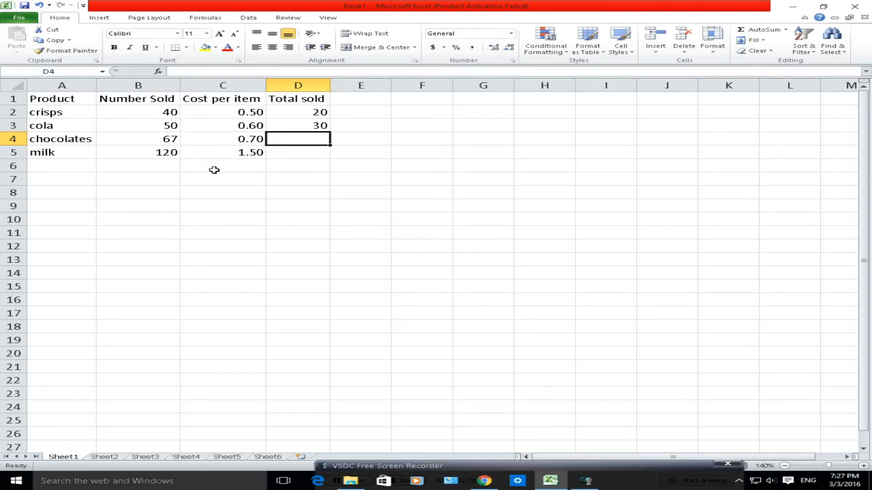
# Examine the empty rows below the product list in columns A to C and the unfilled Total sold cells in column D
pyautogui.moveTo(68, 165); pyautogui.dragTo(57, 444)
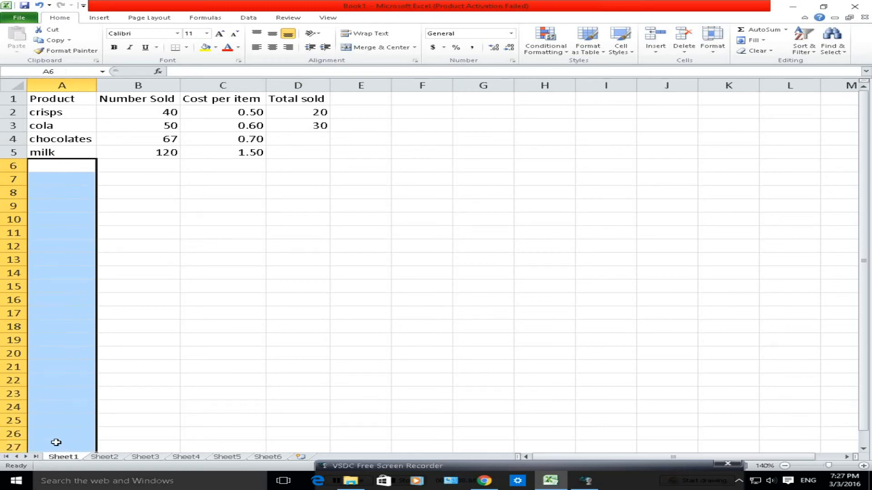
pyautogui.scroll(-8, 43, 271)
pyautogui.moveTo(68, 140); pyautogui.dragTo(89, 430)
pyautogui.scroll(-2, 78, 399)
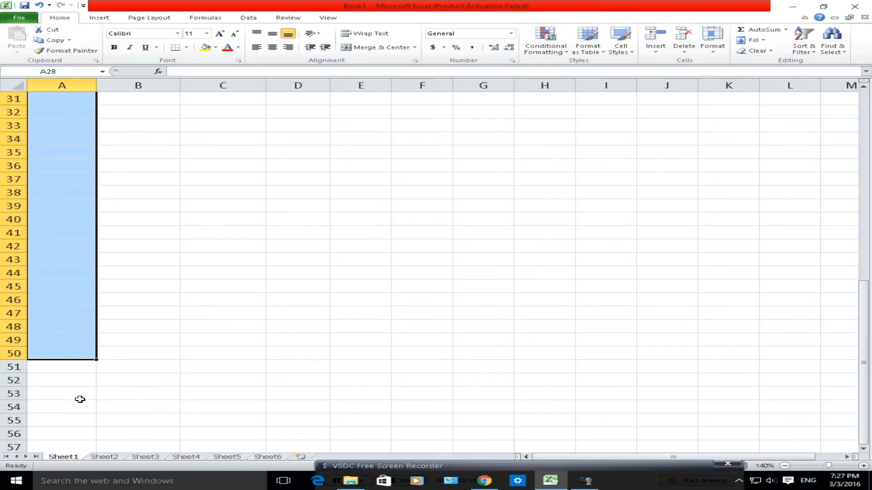
pyautogui.scroll(10, 77, 379)
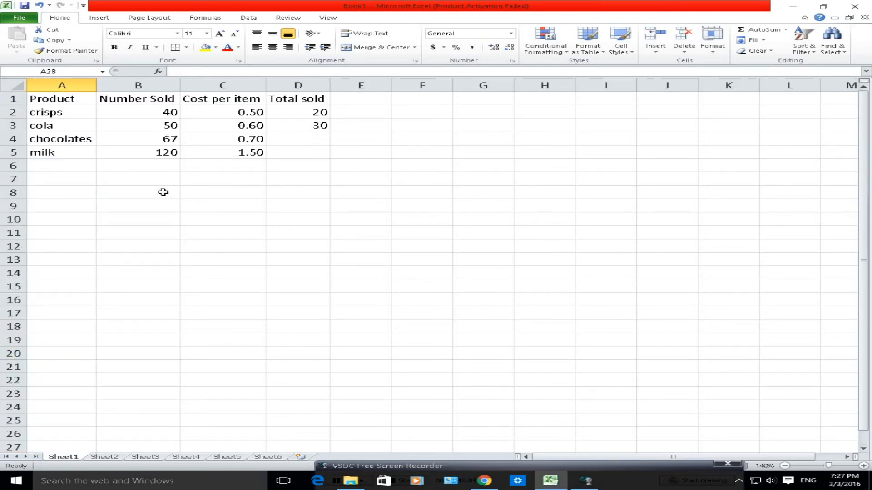
pyautogui.moveTo(155, 166); pyautogui.dragTo(136, 392)
pyautogui.moveTo(241, 167); pyautogui.dragTo(235, 438)
pyautogui.scroll(2, 235, 438)
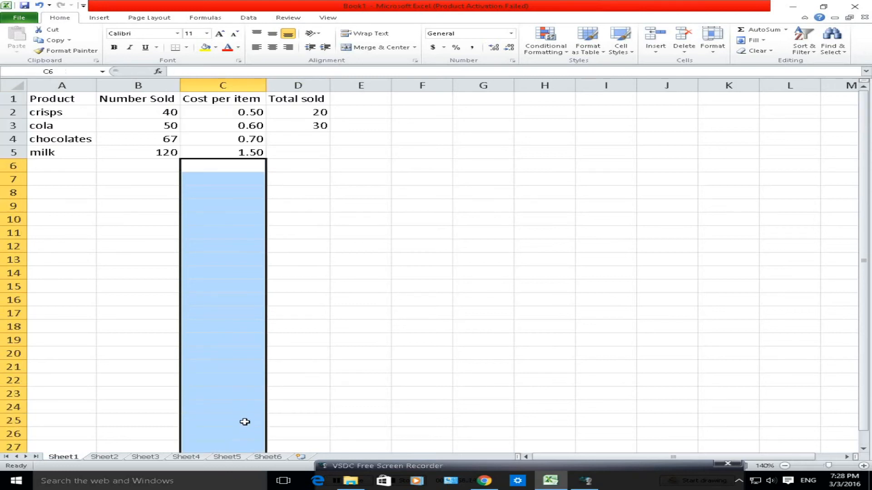
pyautogui.click(309, 133)
pyautogui.moveTo(308, 133); pyautogui.dragTo(309, 300)
pyautogui.moveTo(309, 366); pyautogui.dragTo(309, 395)
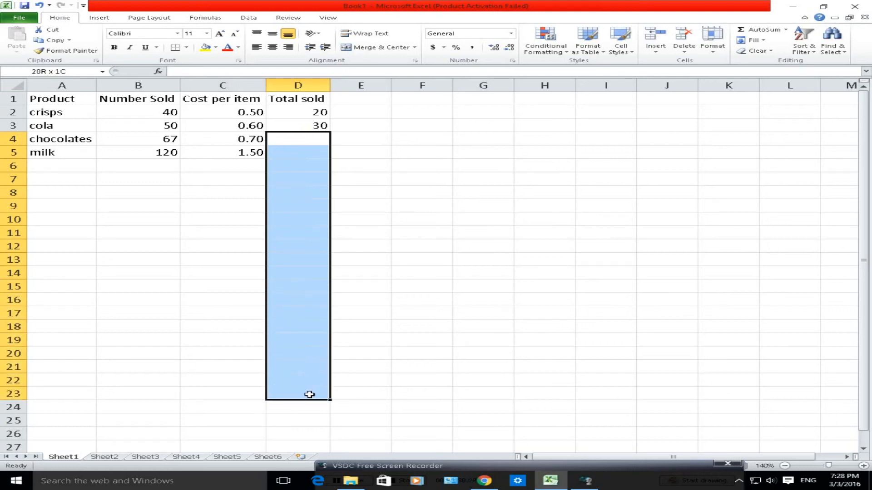
# Clear the cola total in cell D3 and fill the formula from D2 down the Total sold column to D37
pyautogui.click(303, 124)
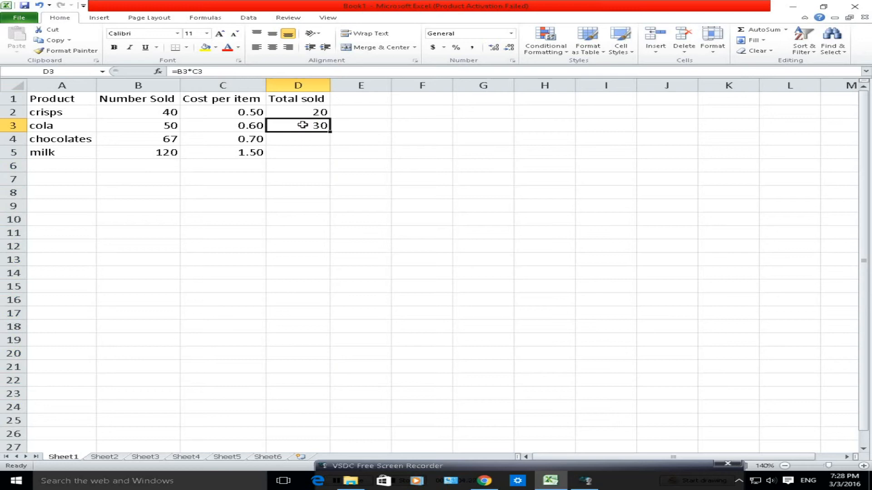
pyautogui.press('Delete')
pyautogui.click(293, 109)
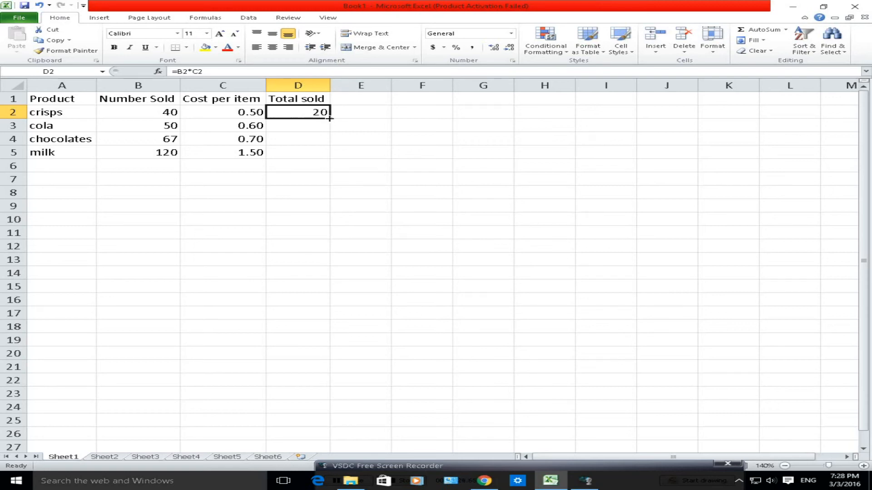
pyautogui.moveTo(329, 118); pyautogui.dragTo(332, 409)
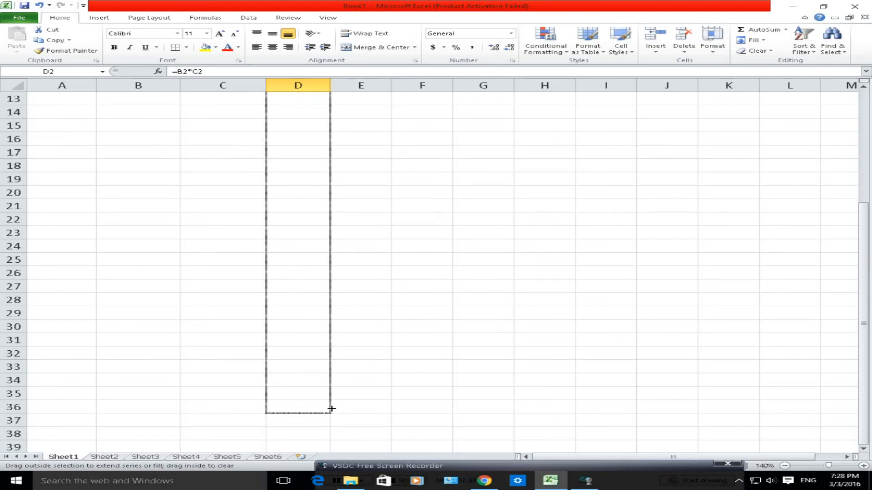
pyautogui.moveTo(331, 419); pyautogui.dragTo(331, 423)
pyautogui.moveTo(331, 424); pyautogui.dragTo(331, 423)
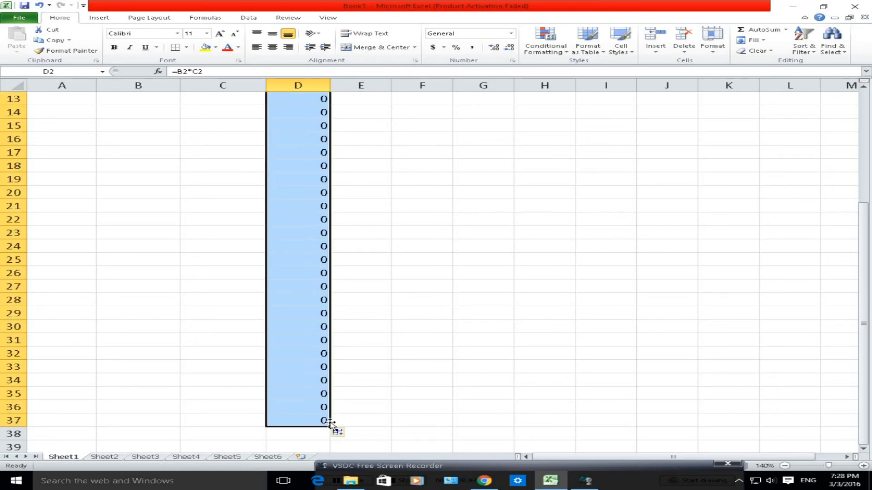
pyautogui.scroll(4, 335, 331)
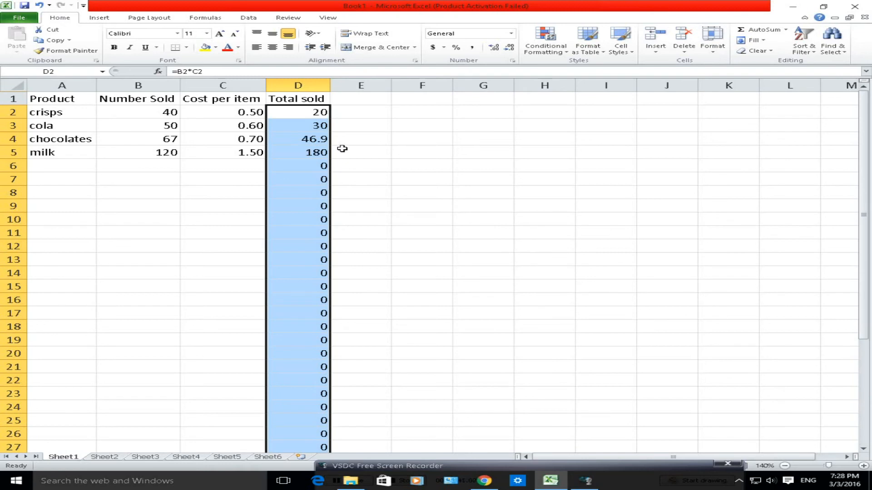
# Check the filled formulas in Total sold cells D2 to D5, one cell at a time
pyautogui.click(336, 125)
pyautogui.click(314, 121)
pyautogui.click(306, 112)
pyautogui.click(305, 125)
pyautogui.click(304, 139)
pyautogui.click(305, 154)
pyautogui.click(301, 139)
pyautogui.click(301, 127)
pyautogui.click(301, 109)
# Clear the surplus Total sold formulas from cells D6 to D37, below the milk row
pyautogui.moveTo(292, 163); pyautogui.dragTo(308, 418)
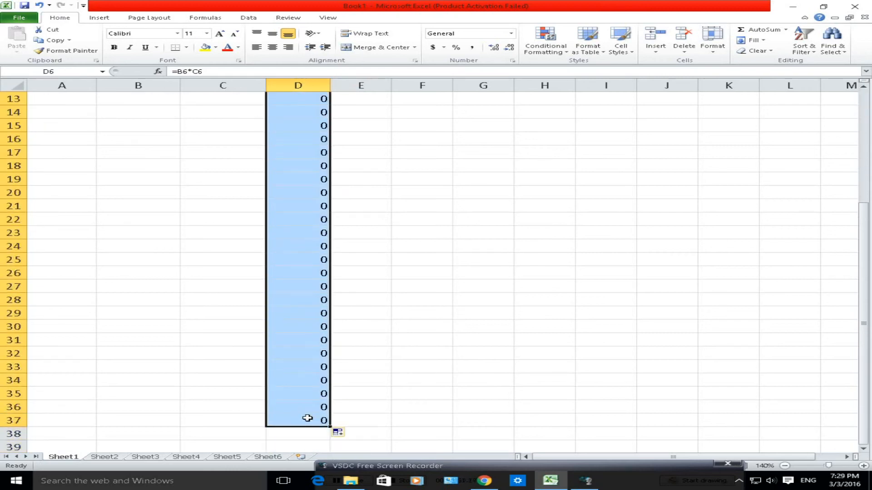
pyautogui.press('Delete')
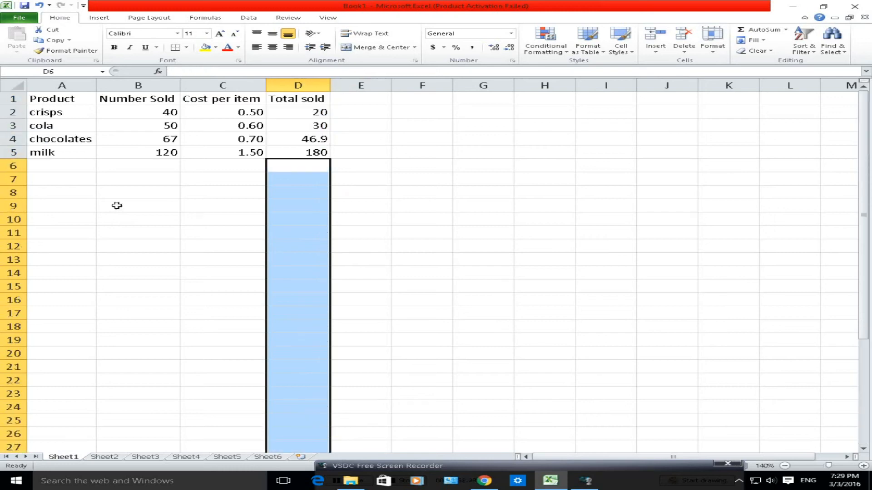
pyautogui.click(313, 163)
pyautogui.click(317, 113)
pyautogui.moveTo(317, 113); pyautogui.dragTo(316, 152)
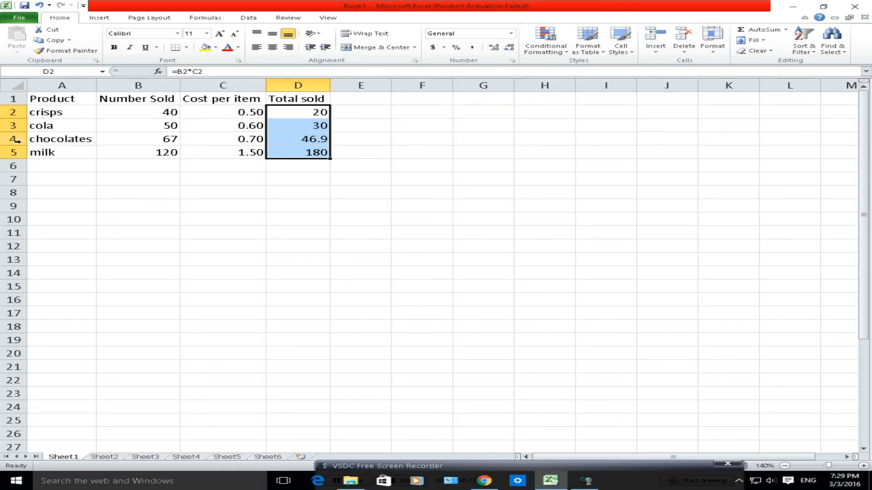
# Enter the label Total Revenue in cell C7 and widen column C slightly to fit it
pyautogui.click(215, 181)
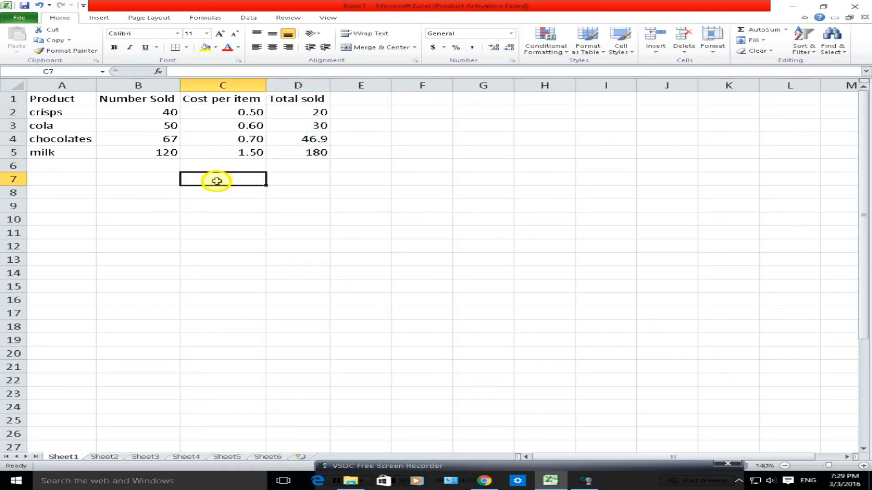
pyautogui.write('Tota')
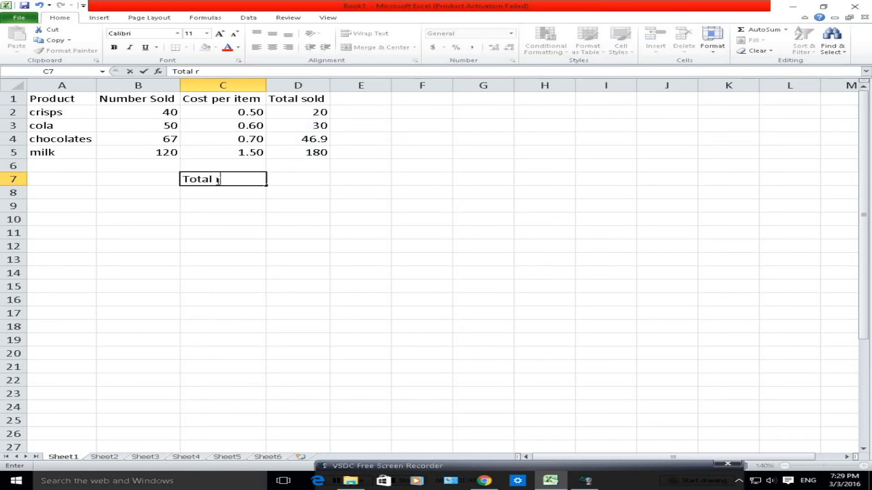
pyautogui.write('l Reve')
pyautogui.press('BackSpace')
pyautogui.write('venue')
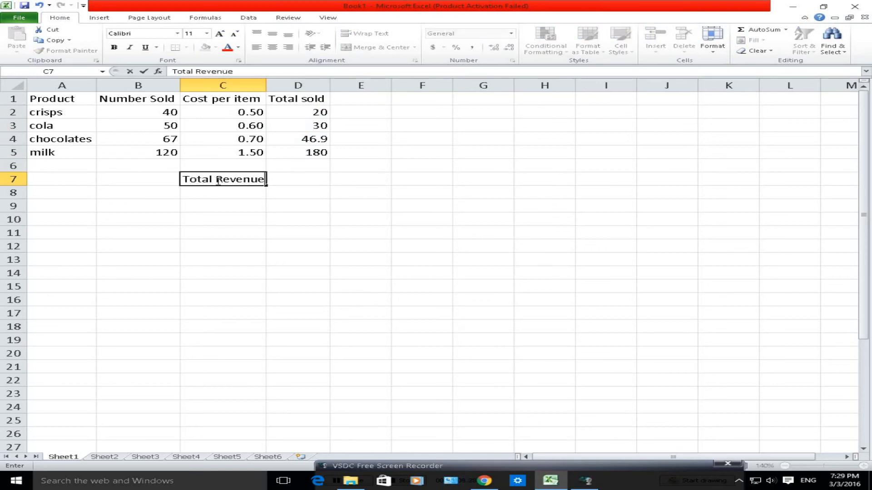
pyautogui.click(252, 86)
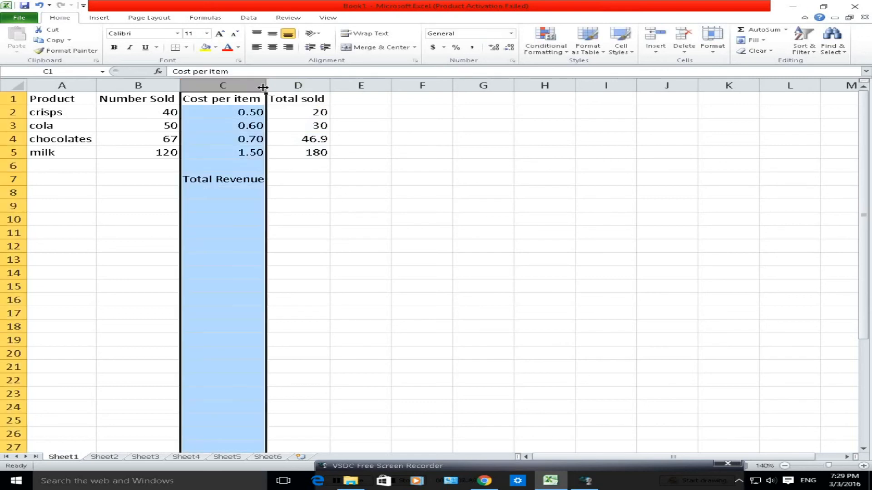
pyautogui.moveTo(266, 85); pyautogui.dragTo(273, 85)
# Calculate the total revenue in cell D7 with the AutoSum formula =SUM(D2:D6)
pyautogui.click(295, 175)
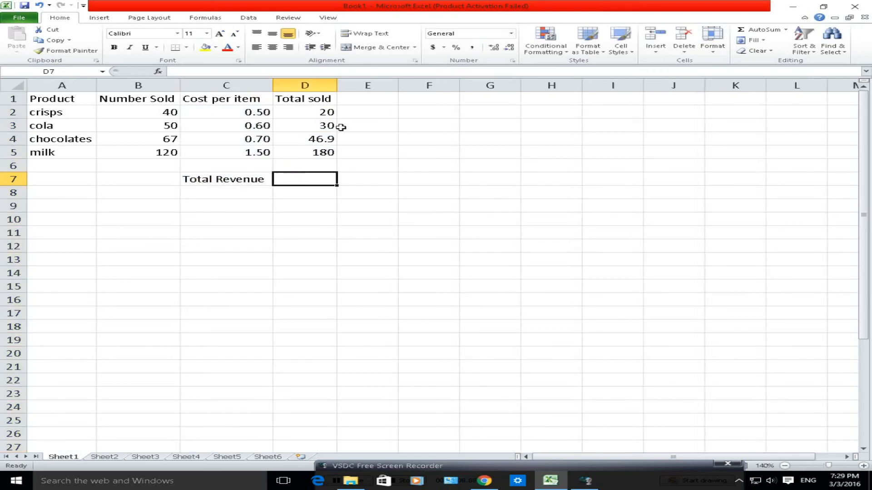
pyautogui.moveTo(327, 110); pyautogui.dragTo(317, 154)
pyautogui.click(305, 180)
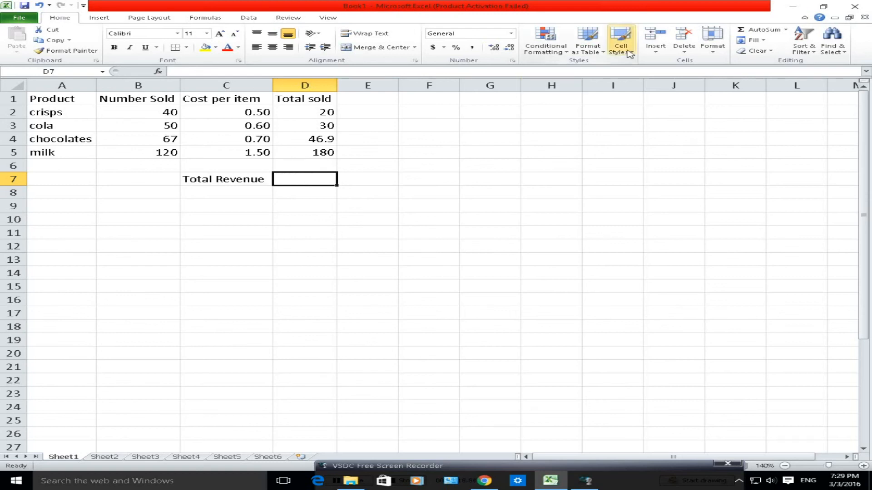
pyautogui.click(761, 31)
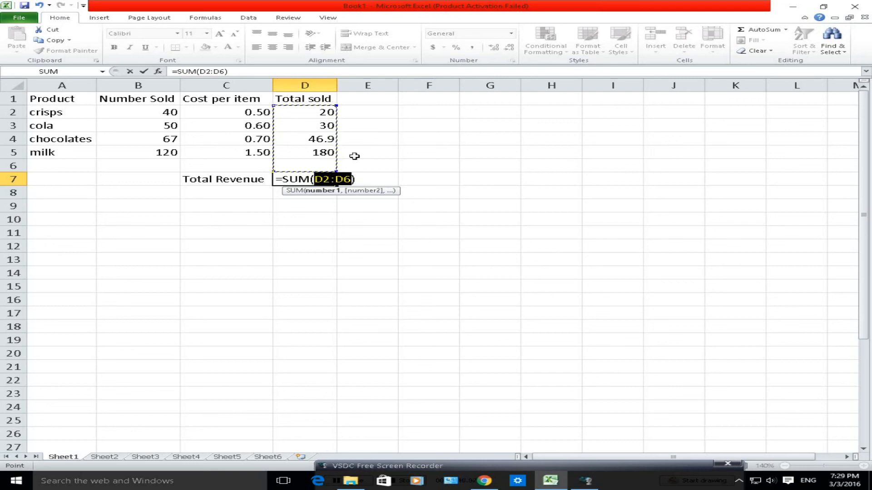
pyautogui.press('Return')
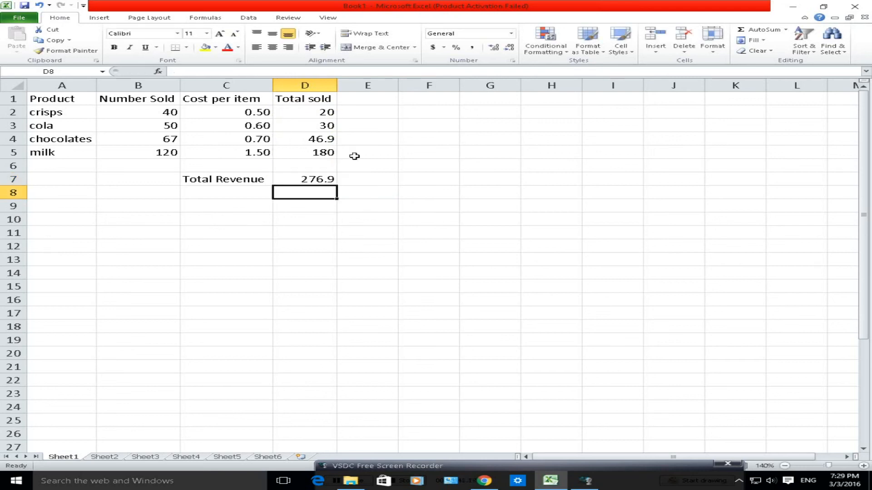
# Format the Total Revenue value in cell D7 to show two decimal places
pyautogui.click(309, 180)
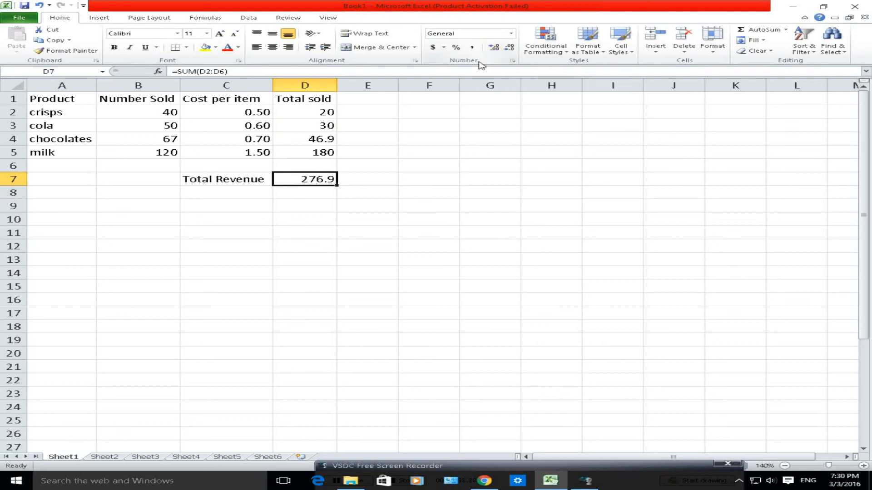
pyautogui.click(494, 47)
pyautogui.moveTo(316, 115); pyautogui.dragTo(311, 163)
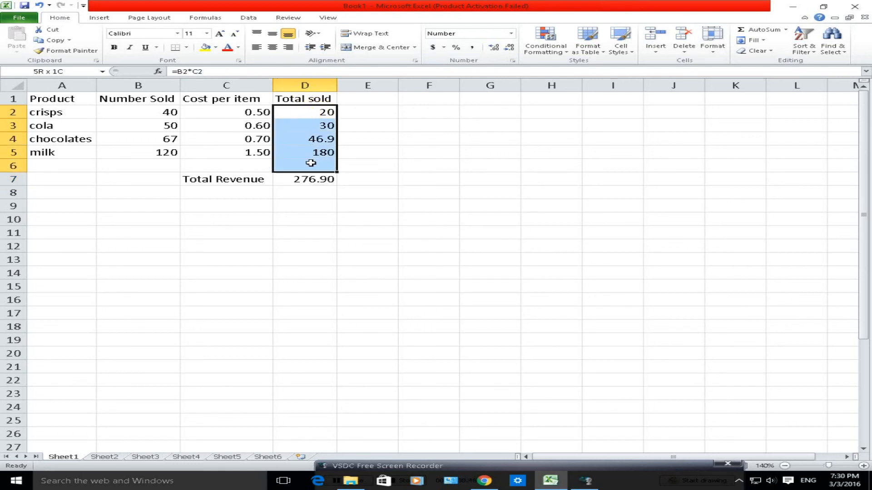
# Format the Cost per item values in C2 to C5 as Currency and switch them to the £ English (U.K.) accounting format
pyautogui.moveTo(245, 111); pyautogui.dragTo(245, 150)
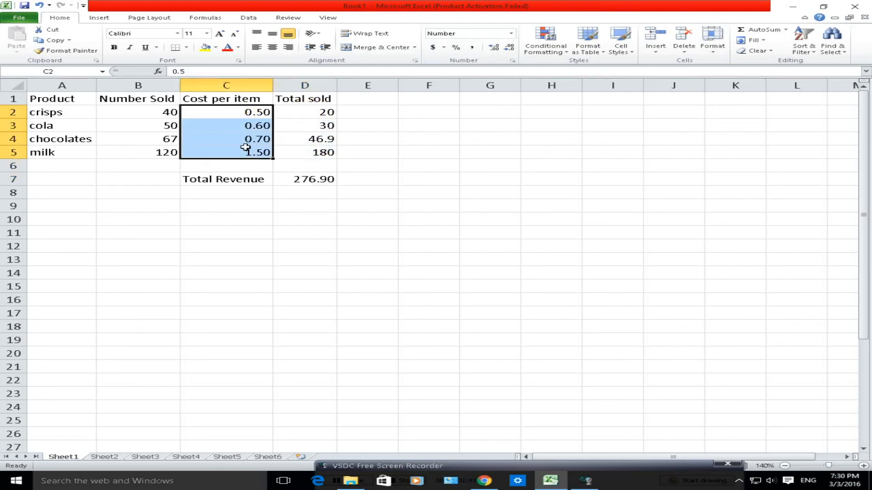
pyautogui.moveTo(229, 111); pyautogui.dragTo(226, 153)
pyautogui.click(511, 34)
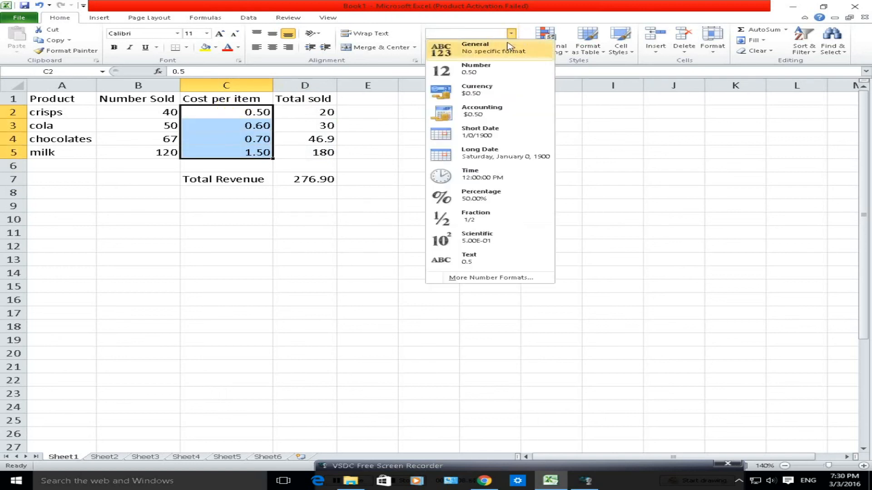
pyautogui.click(487, 95)
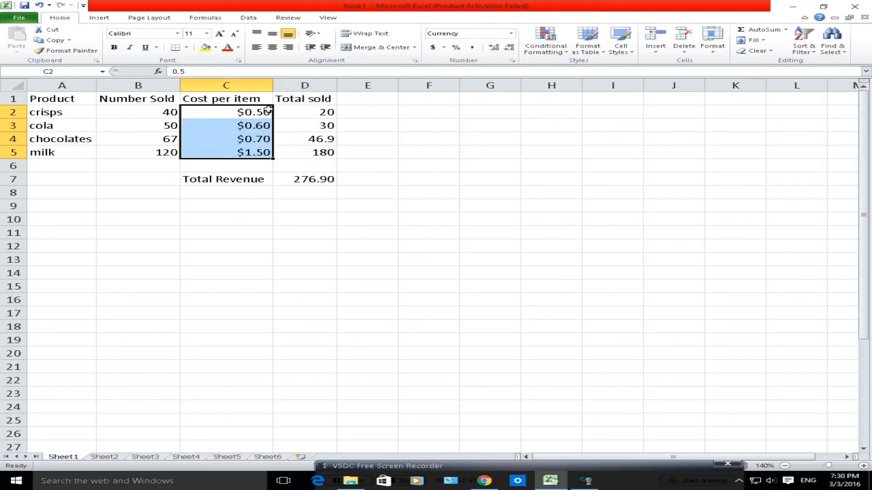
pyautogui.click(444, 47)
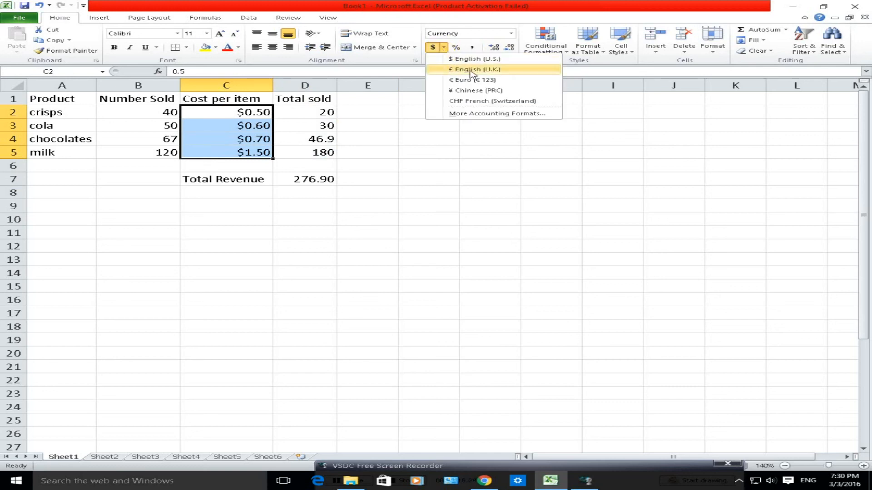
pyautogui.click(494, 70)
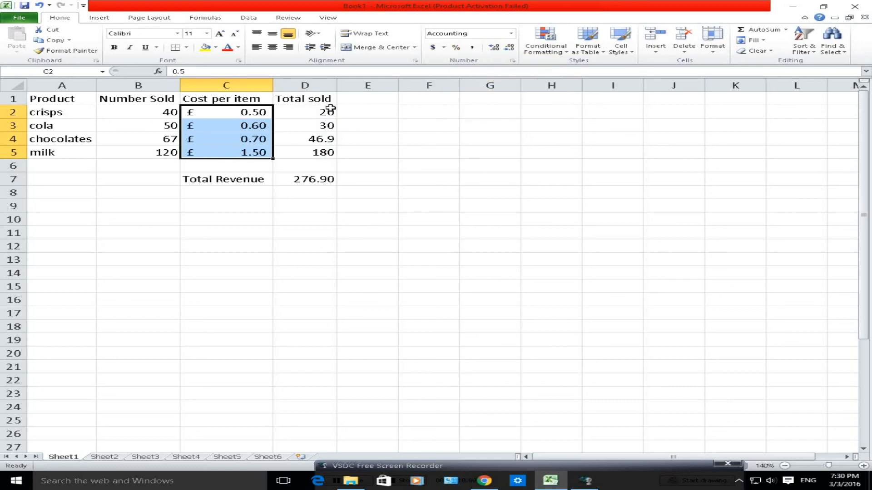
# Format the Total sold values in D2 to D5 as Currency
pyautogui.moveTo(318, 112); pyautogui.dragTo(319, 150)
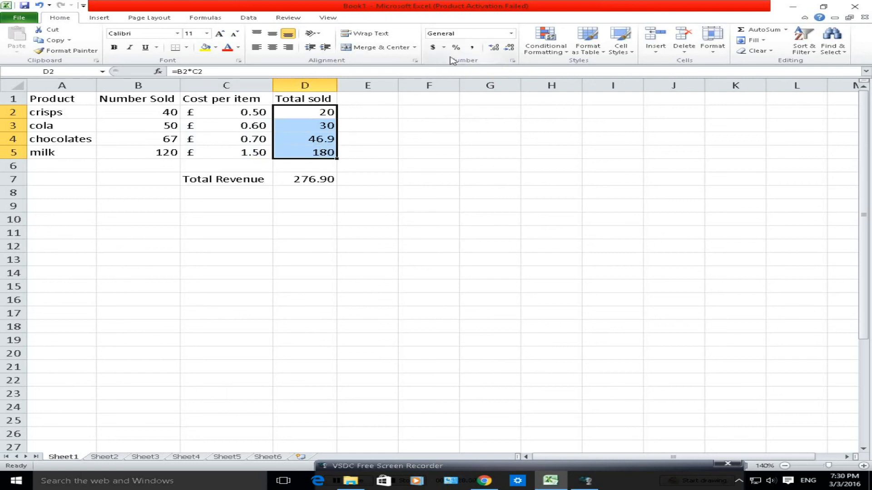
pyautogui.click(512, 34)
pyautogui.click(474, 88)
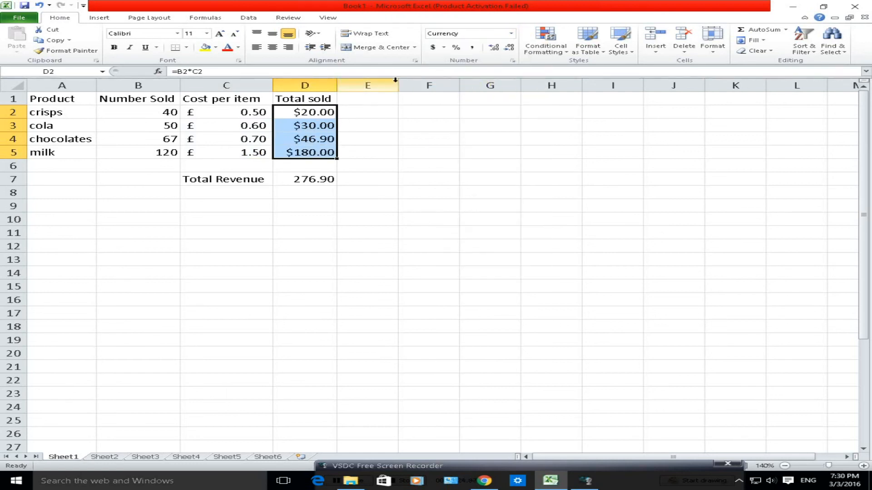
# Switch the Total sold values in D2 to D5 to the £ English (U.K.) accounting format
pyautogui.click(443, 47)
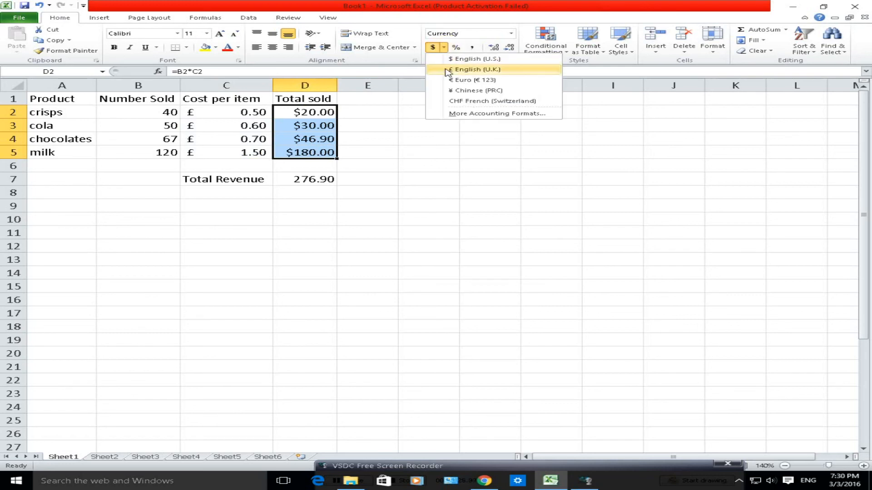
pyautogui.click(496, 71)
# Format the Total Revenue value in D7 as Currency and switch it to the £ English (U.K.) accounting format
pyautogui.click(318, 178)
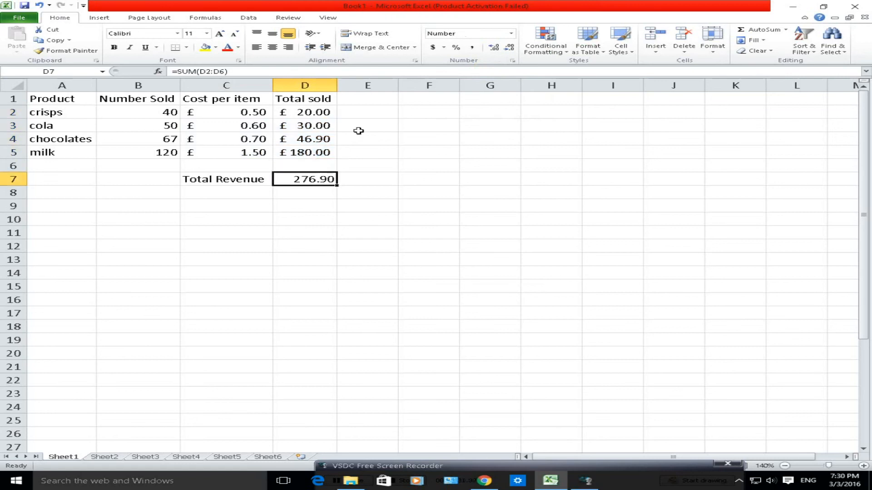
pyautogui.click(511, 33)
pyautogui.click(468, 88)
pyautogui.click(443, 48)
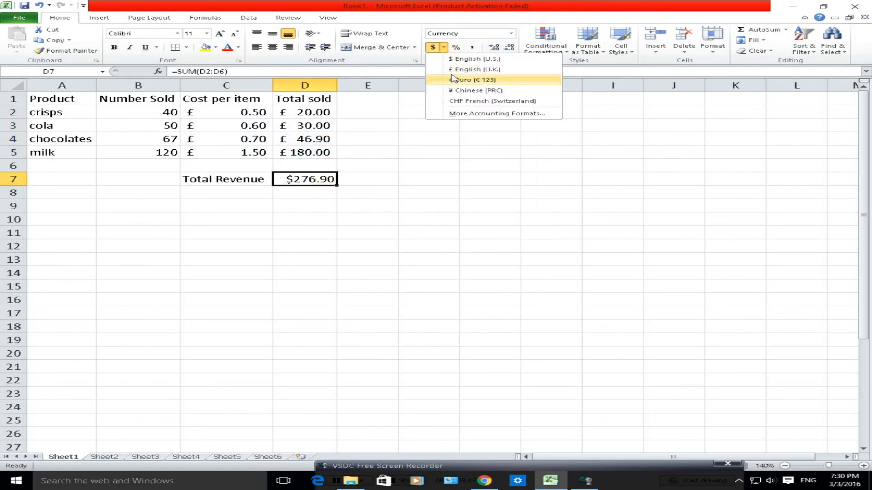
pyautogui.click(452, 74)
pyautogui.click(389, 214)
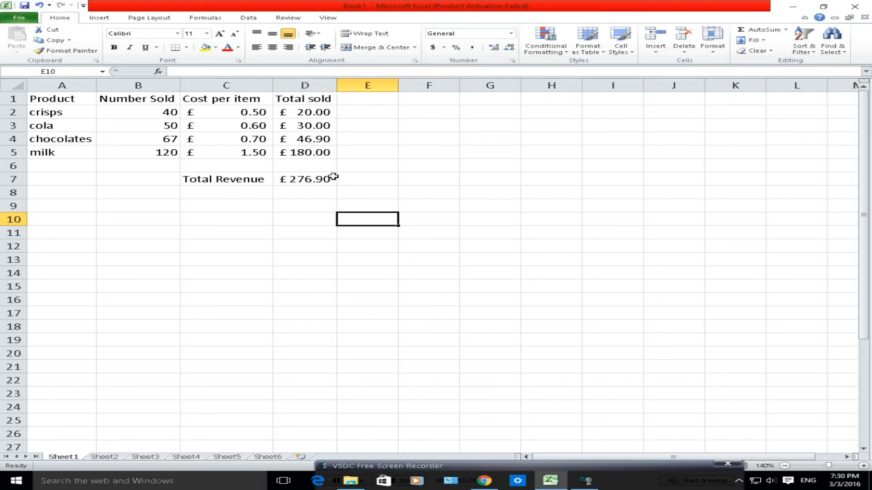
pyautogui.click(352, 192)
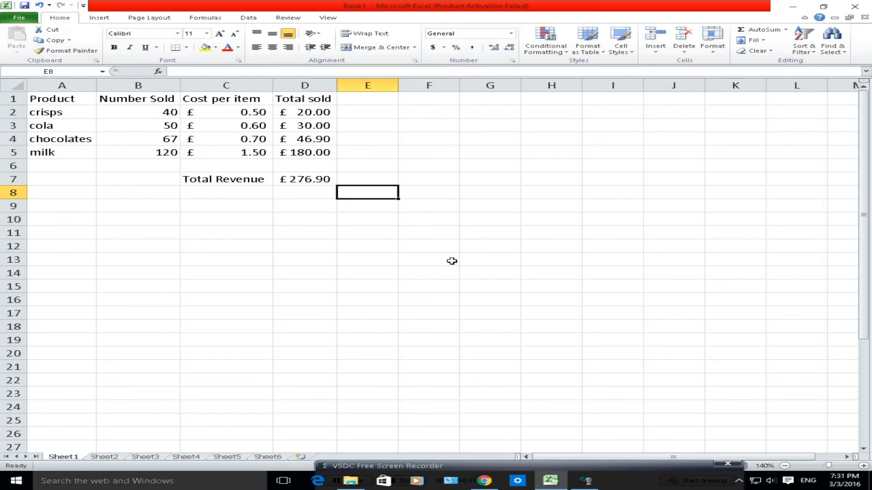
pyautogui.moveTo(590, 465)
pyautogui.mouseDown()
pyautogui.moveTo(571, 401)
pyautogui.moveTo(538, 387)
pyautogui.mouseUp()
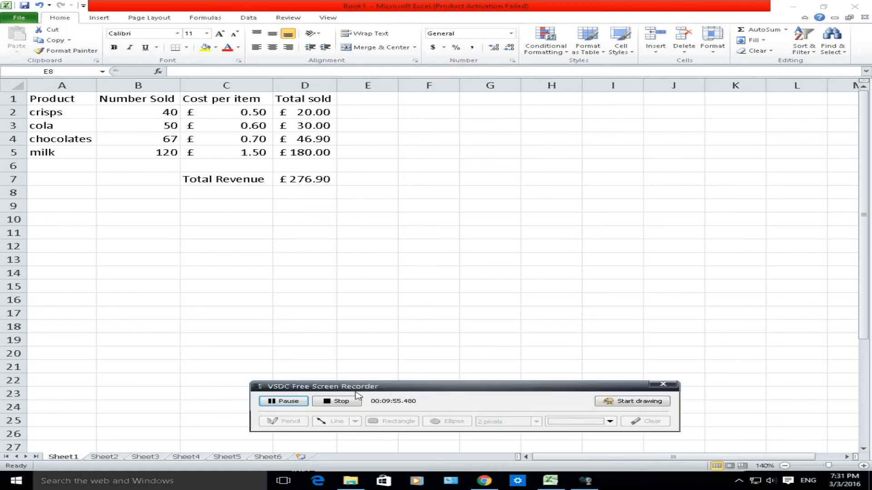
pyautogui.click(341, 401)
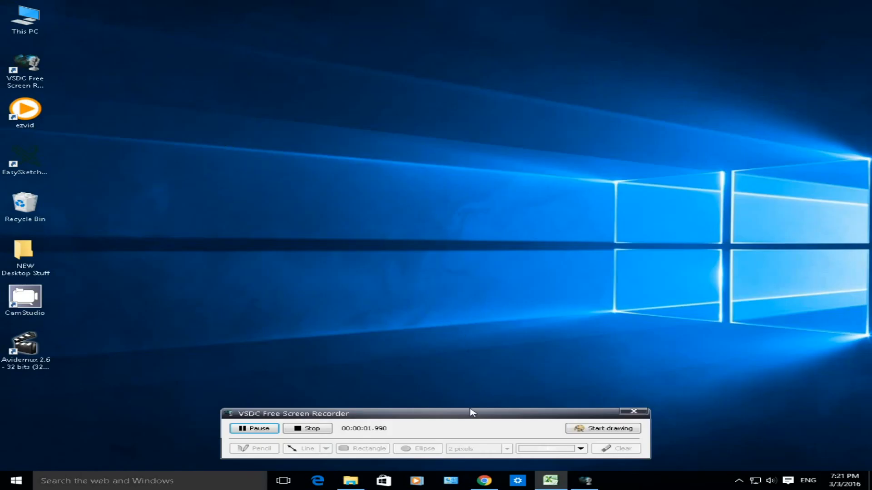
pyautogui.moveTo(470, 418)
pyautogui.mouseDown()
pyautogui.moveTo(569, 446)
pyautogui.moveTo(504, 449)
pyautogui.moveTo(507, 417)
pyautogui.moveTo(470, 430)
pyautogui.mouseUp()
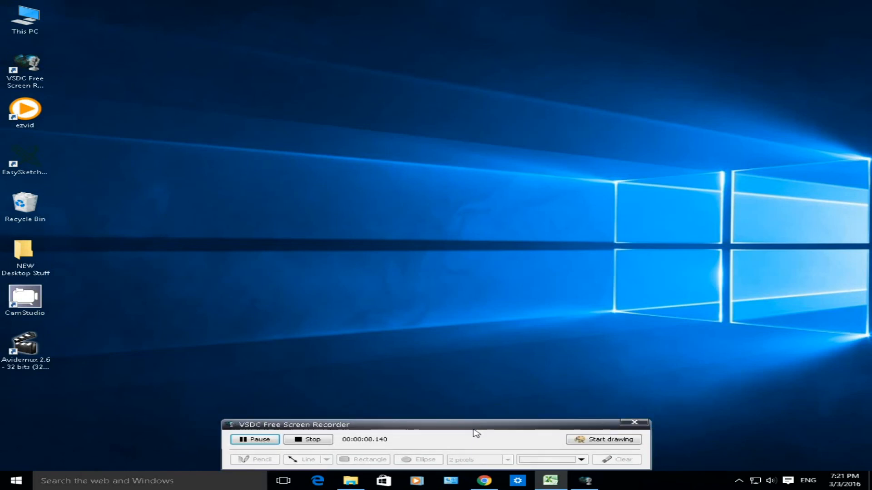